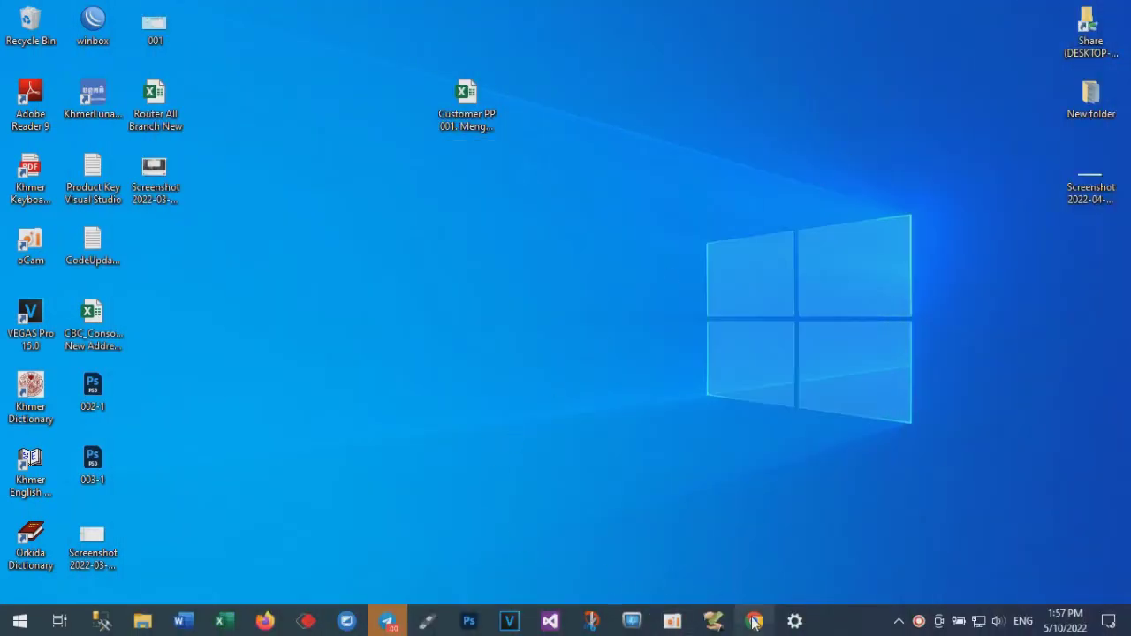
Step: Search Google in Chrome for 'convert excel to pdf' and open Smallpdf's Excel to PDF converter
left_click(755, 622)
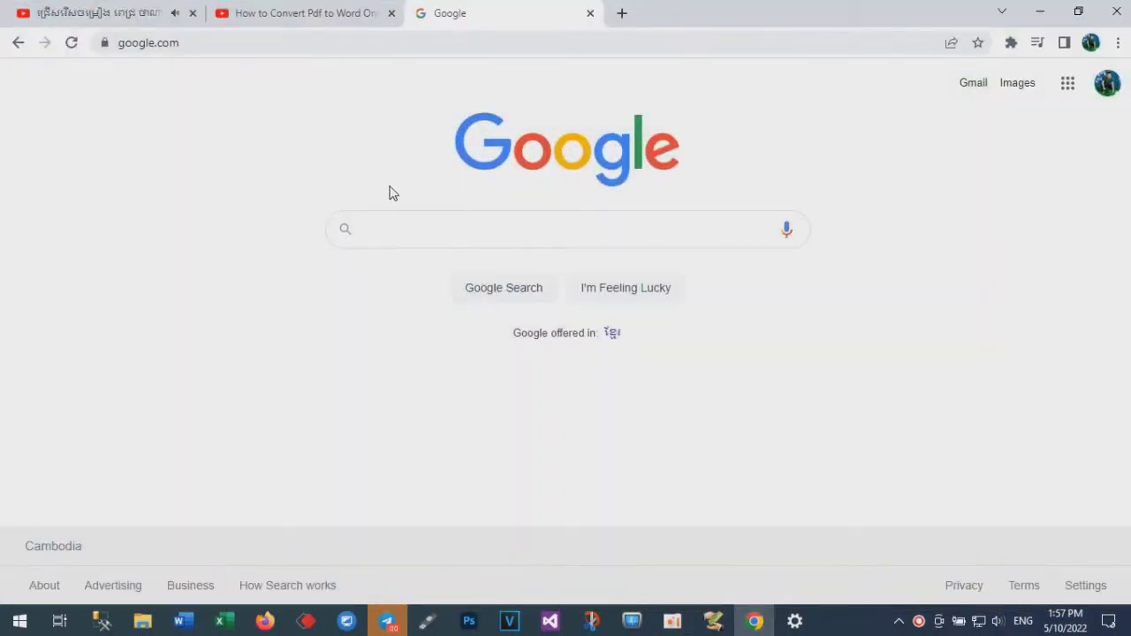
type("convert")
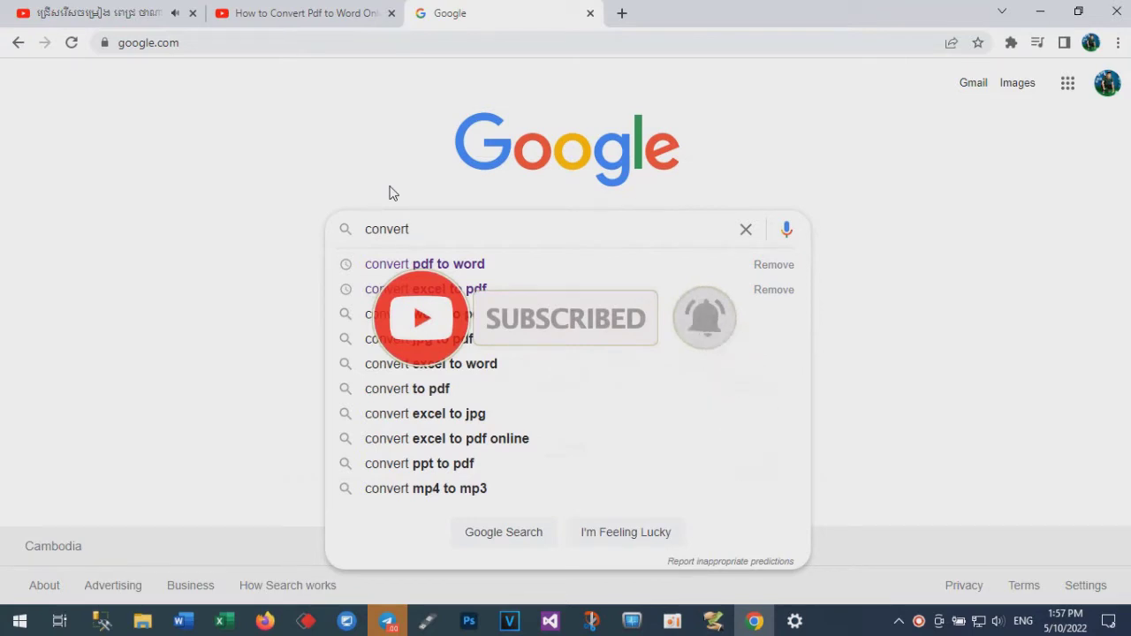
type("excel to")
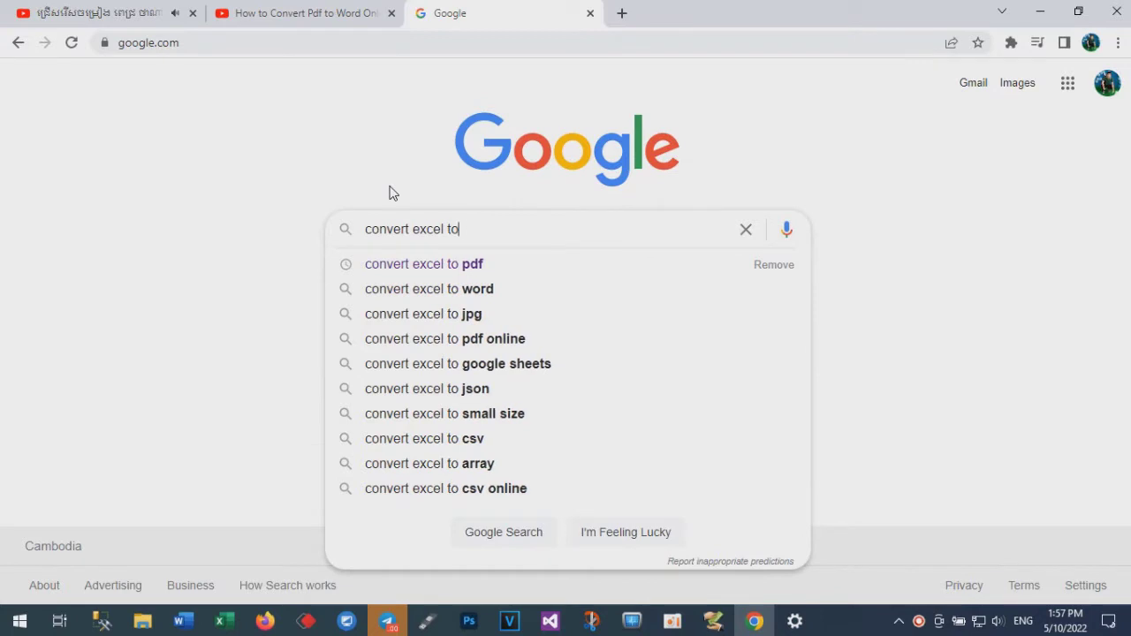
type(" pdf")
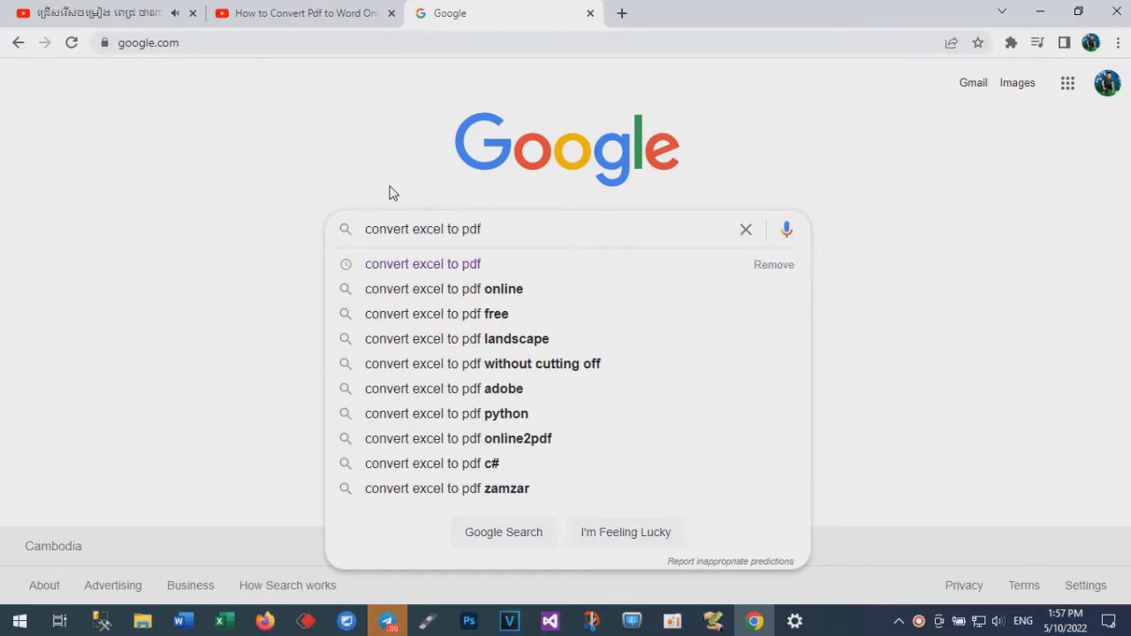
key("Return")
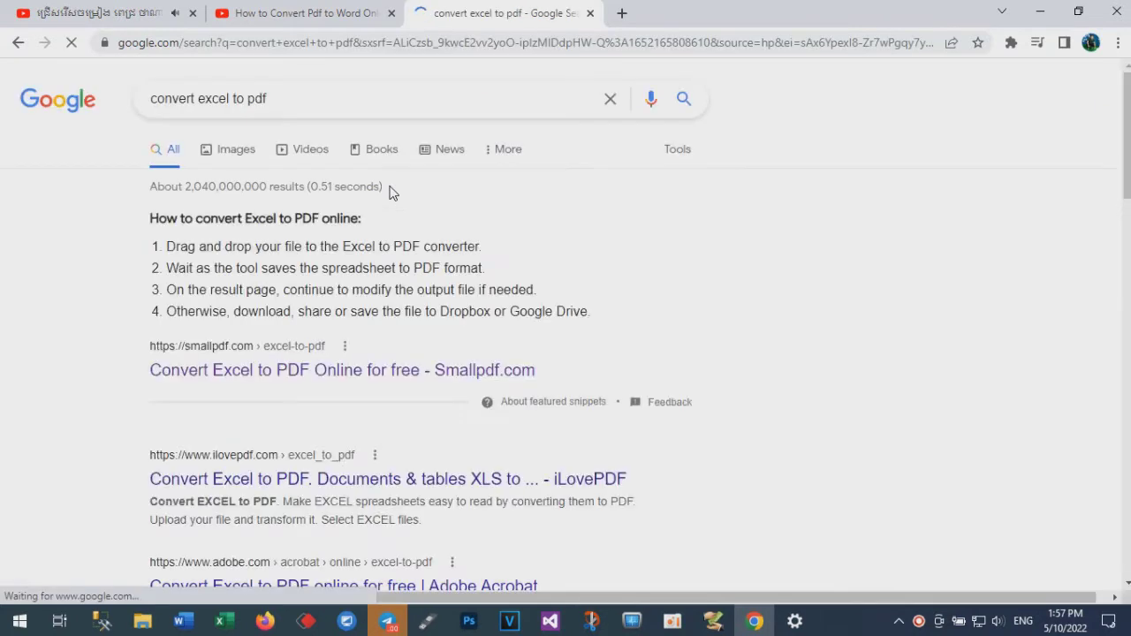
left_click(331, 373)
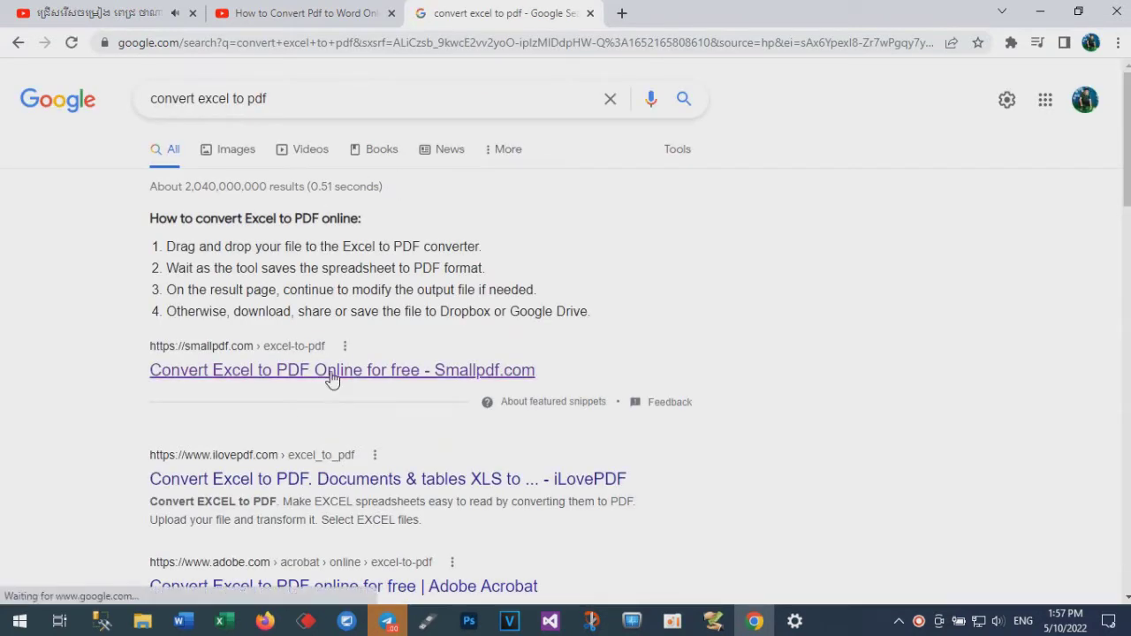
Step: Upload the customer Excel spreadsheet from the Desktop to Smallpdf for PDF conversion
left_click(586, 470)
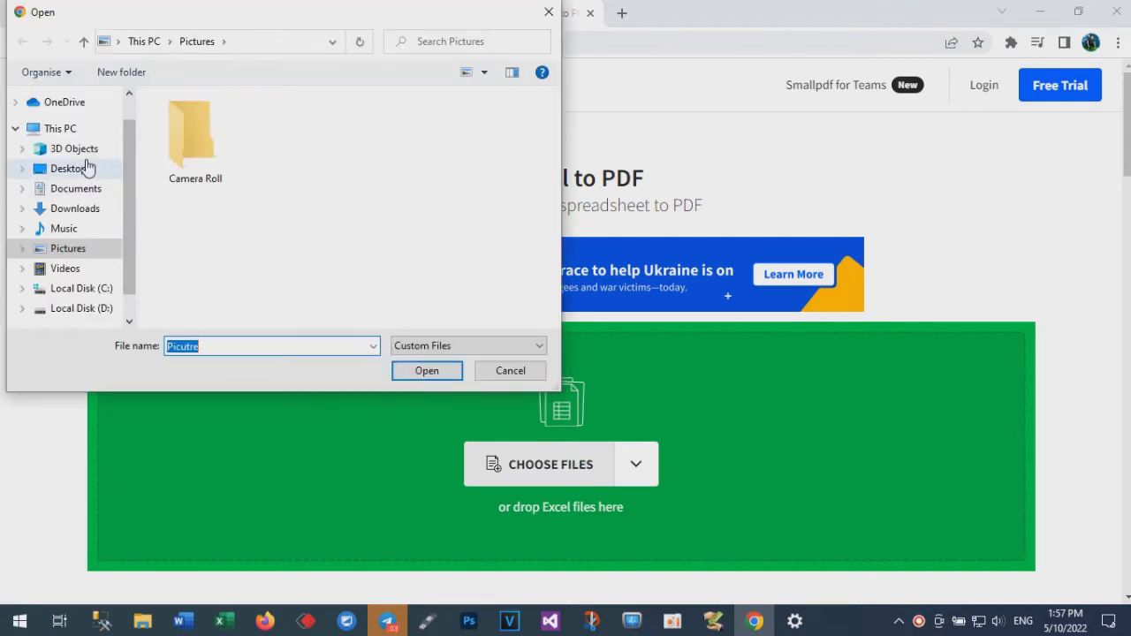
left_click(89, 168)
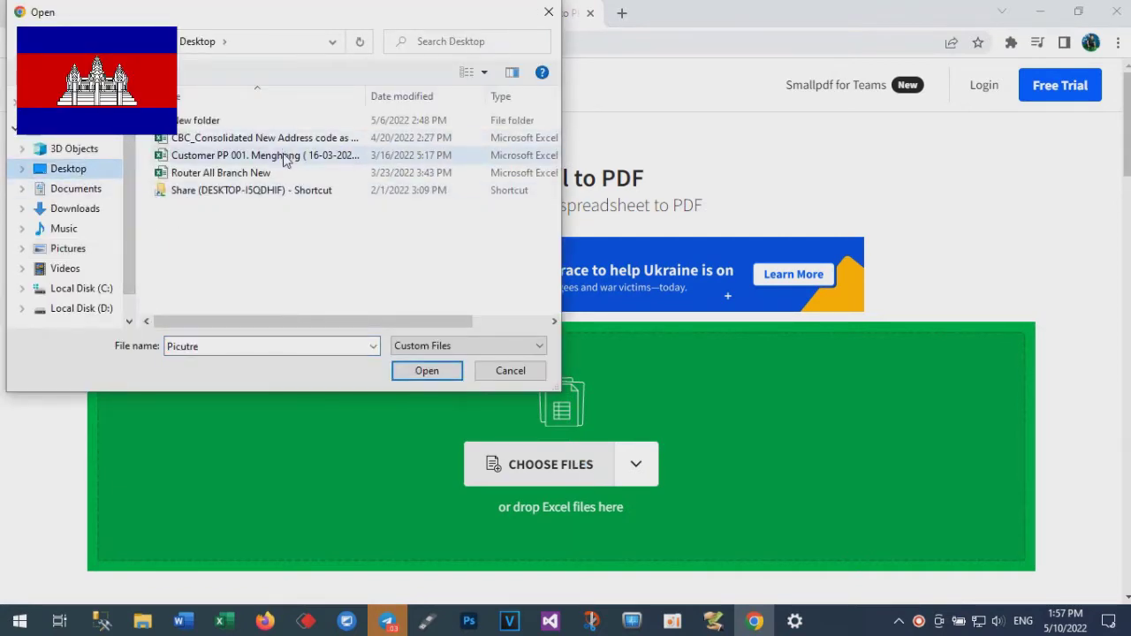
left_click(285, 156)
left_click(427, 368)
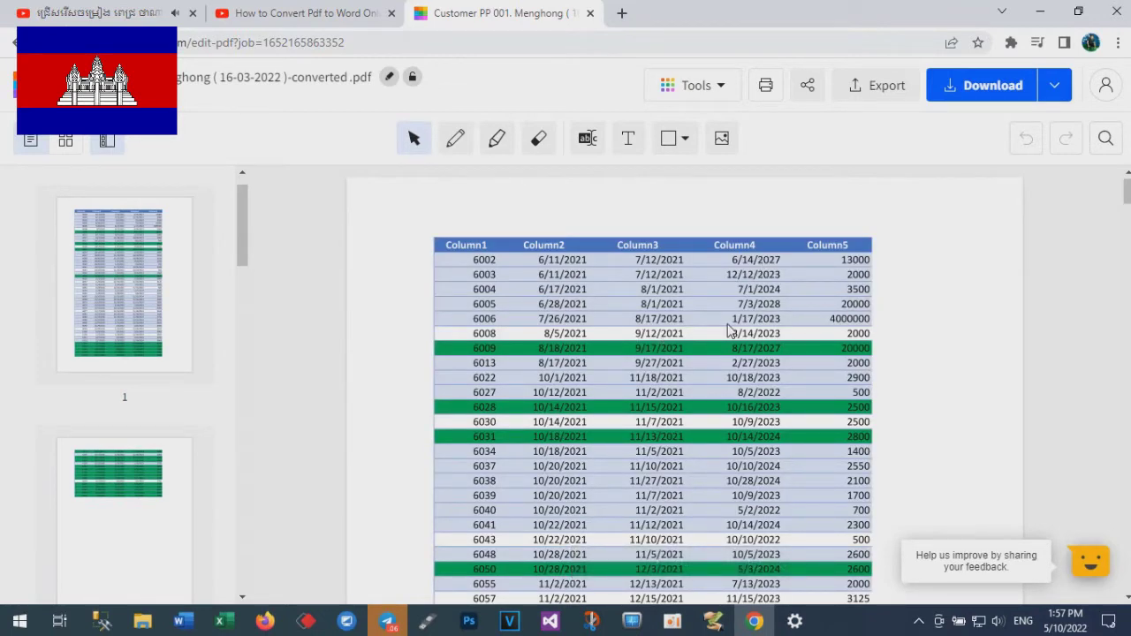
Step: Download the converted 8-page PDF and open it from Chrome's download shelf
scroll(729, 328, "down", 1)
scroll(730, 328, "down", 4)
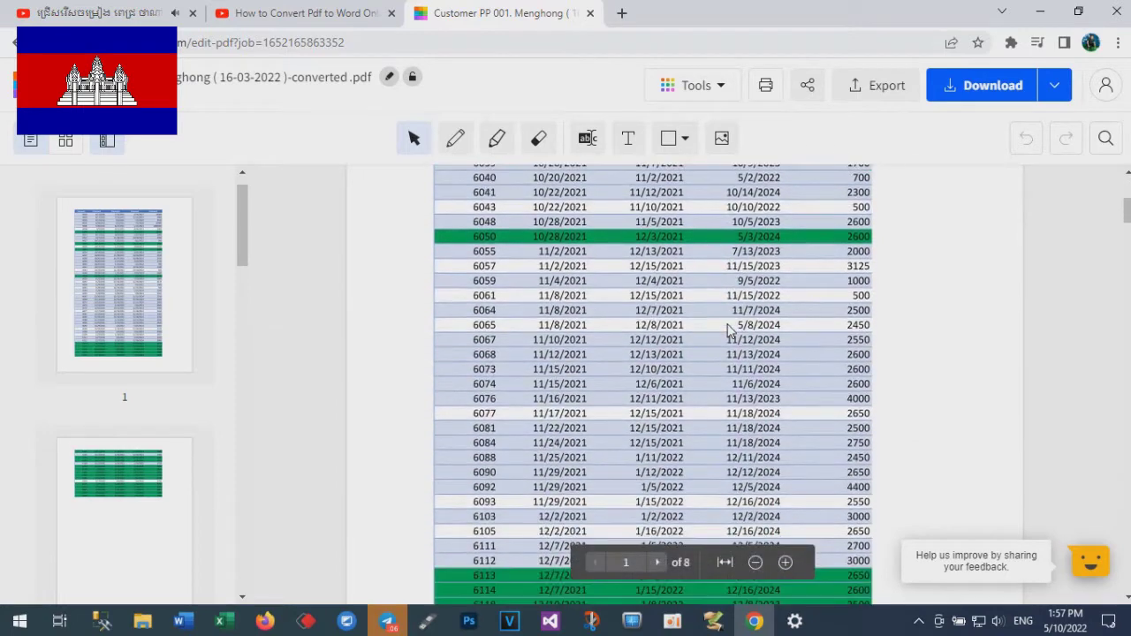
scroll(732, 327, "down", 4)
scroll(733, 327, "down", 3)
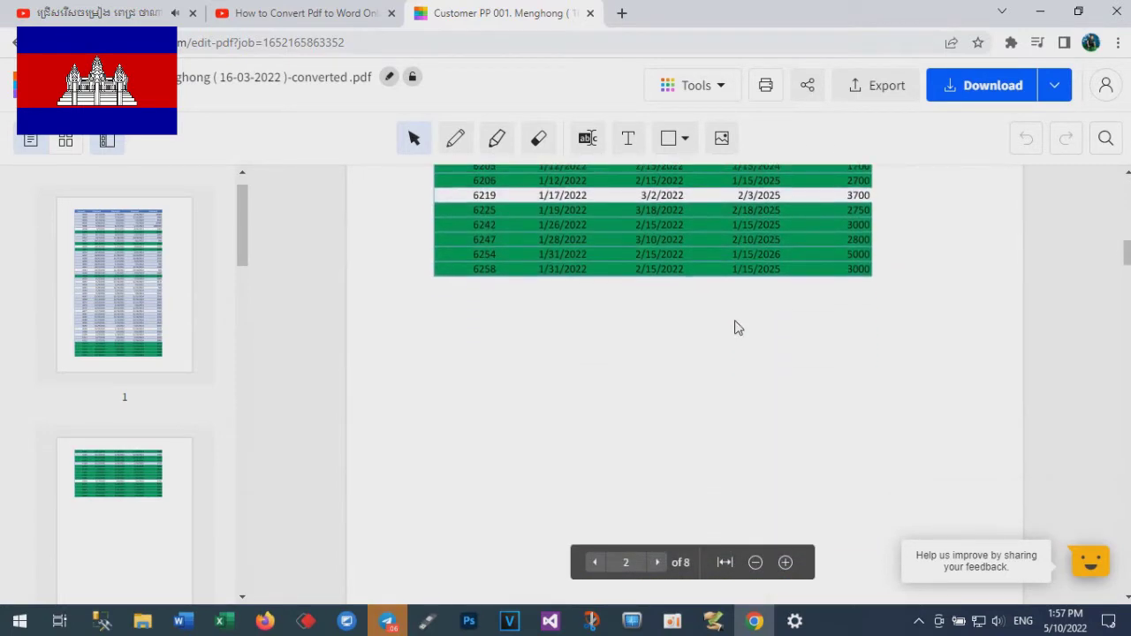
scroll(735, 326, "up", 4)
left_click(982, 92)
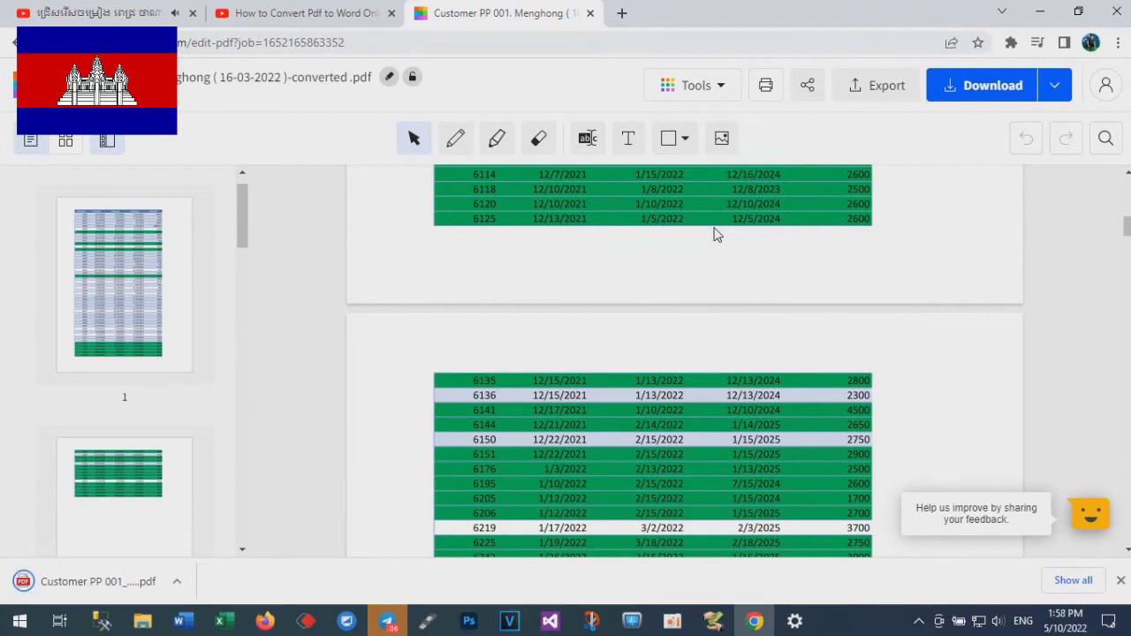
left_click(111, 579)
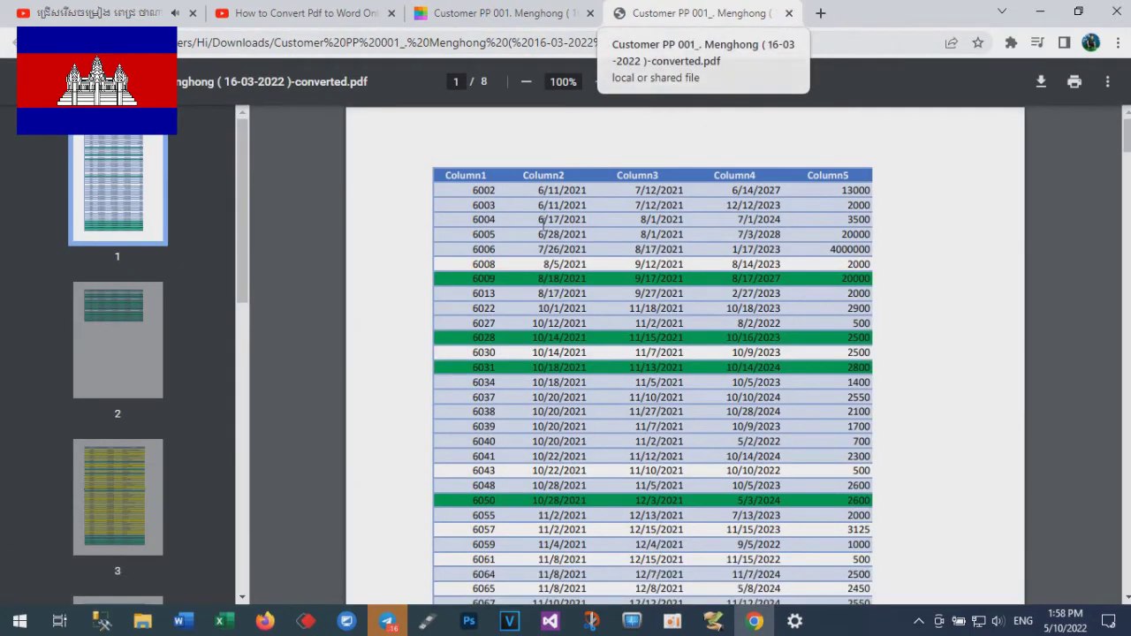
Step: Page through pages 1 to 4 of the downloaded PDF using the sidebar thumbnails
left_click(137, 505)
left_click(138, 374)
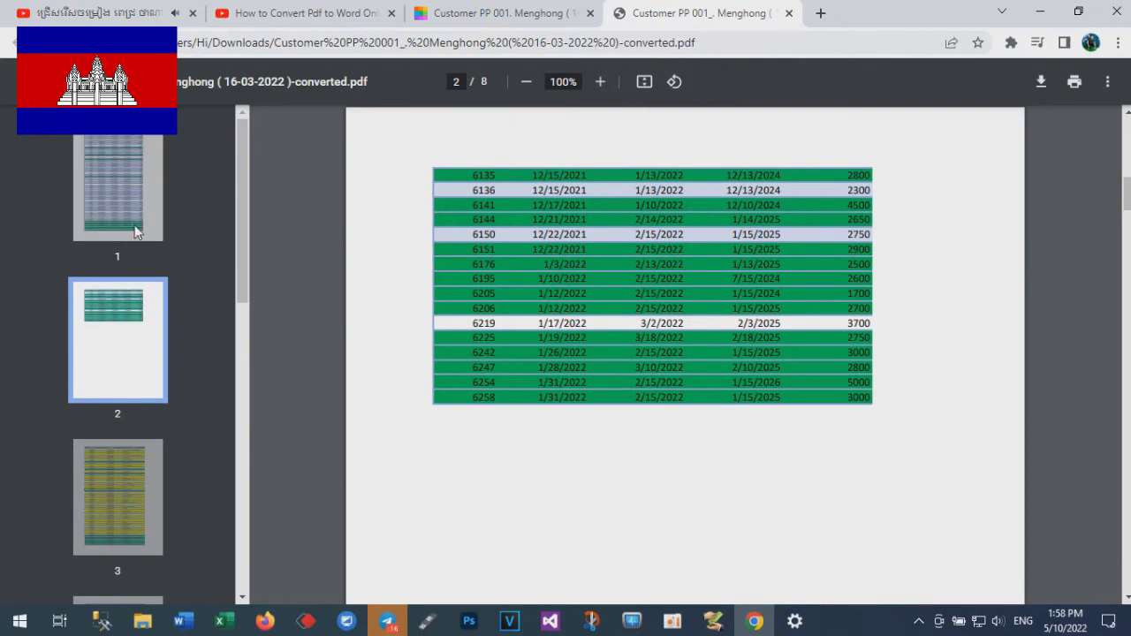
left_click(137, 223)
left_click(123, 347)
scroll(129, 395, "down", 3)
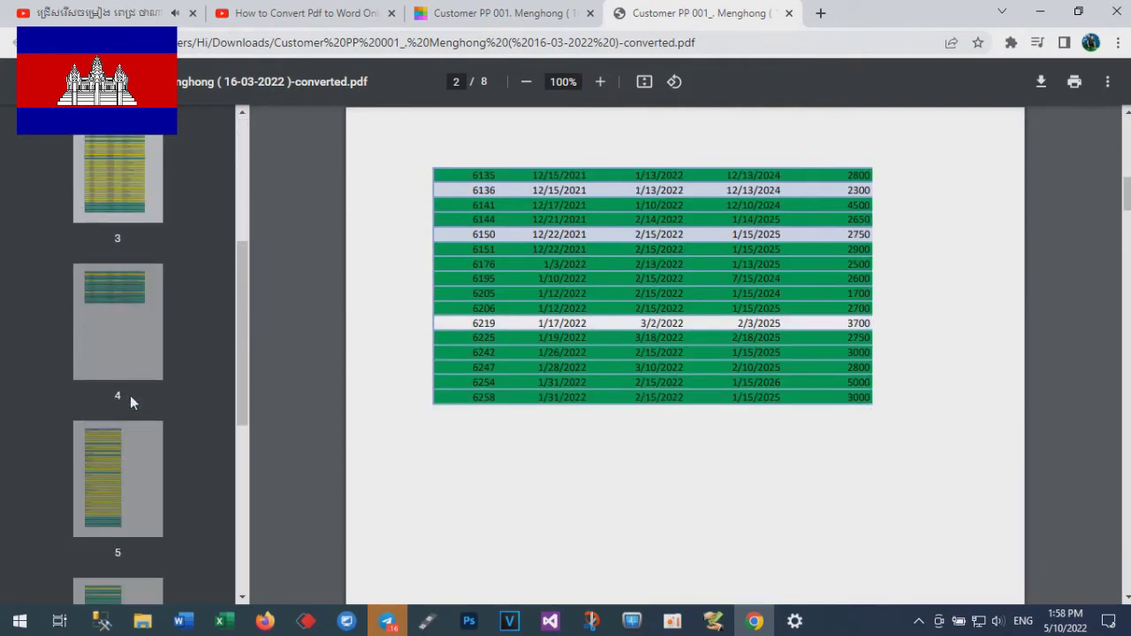
left_click(130, 376)
Step: View pages 5, 7 and 8 of the PDF, then minimize Chrome to the desktop
left_click(125, 465)
scroll(142, 456, "down", 3)
left_click(168, 444)
scroll(171, 442, "down", 2)
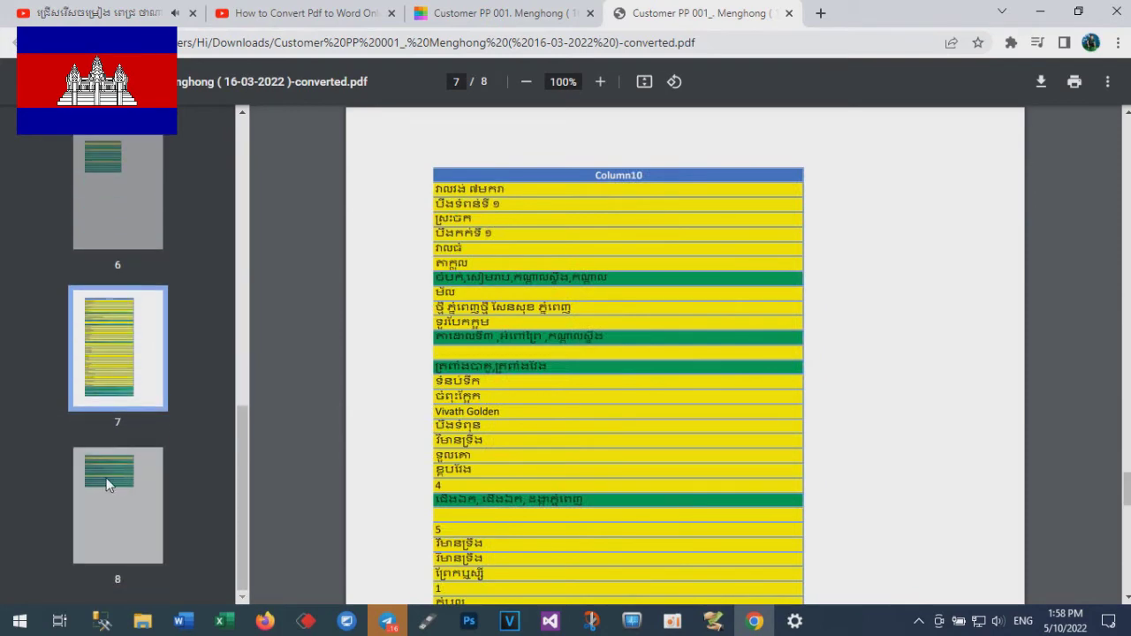
left_click(111, 482)
scroll(250, 383, "up", 3)
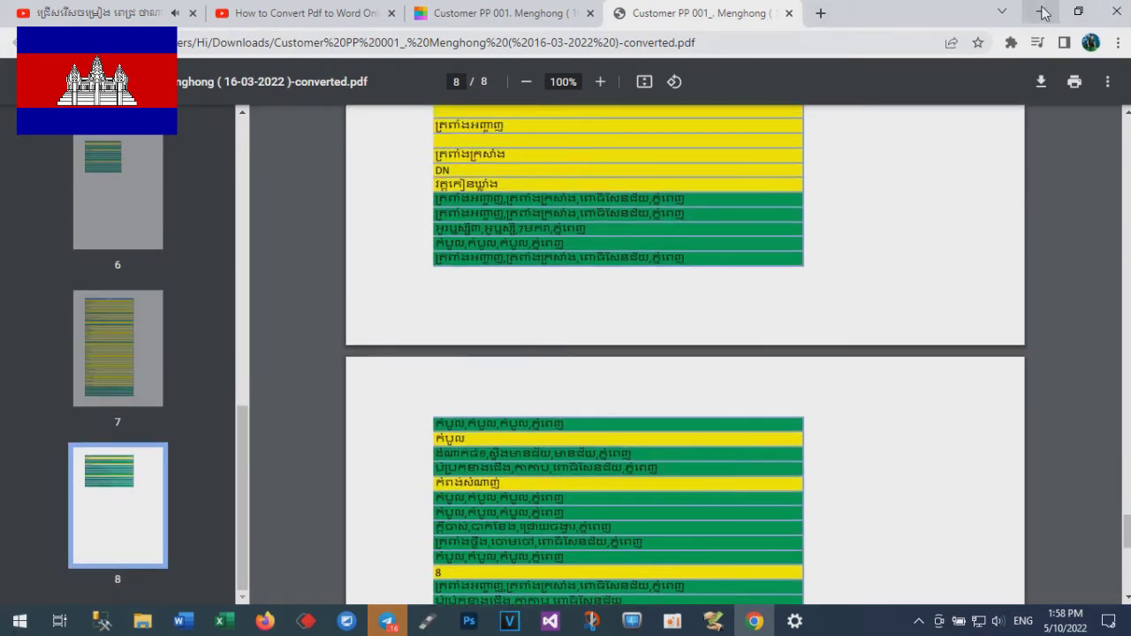
left_click(1044, 13)
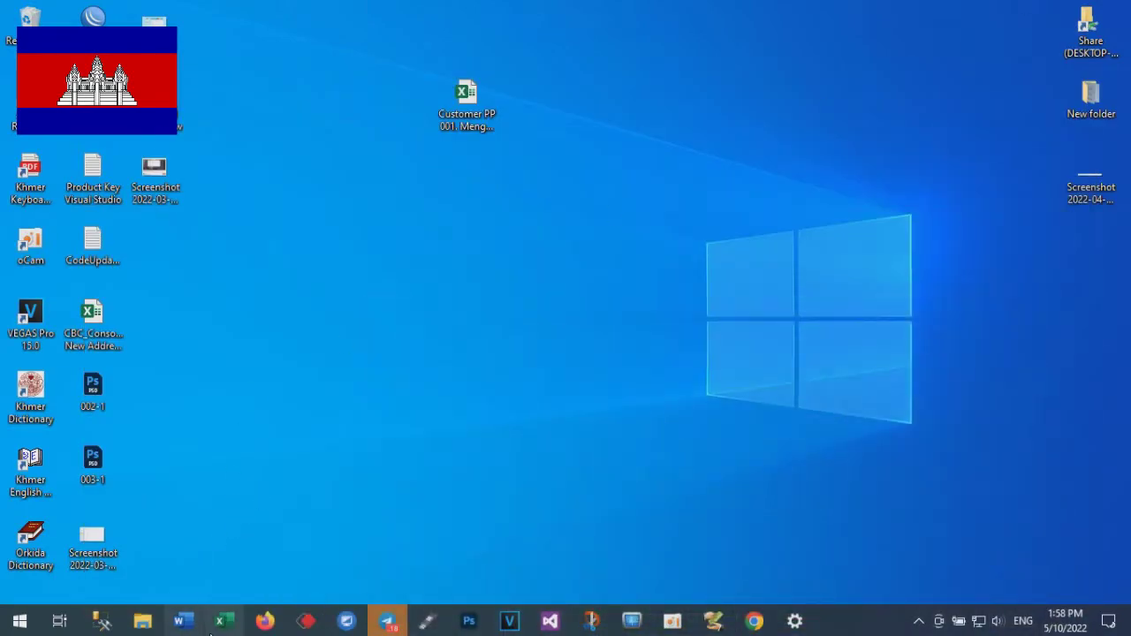
left_click(179, 622)
left_click(179, 623)
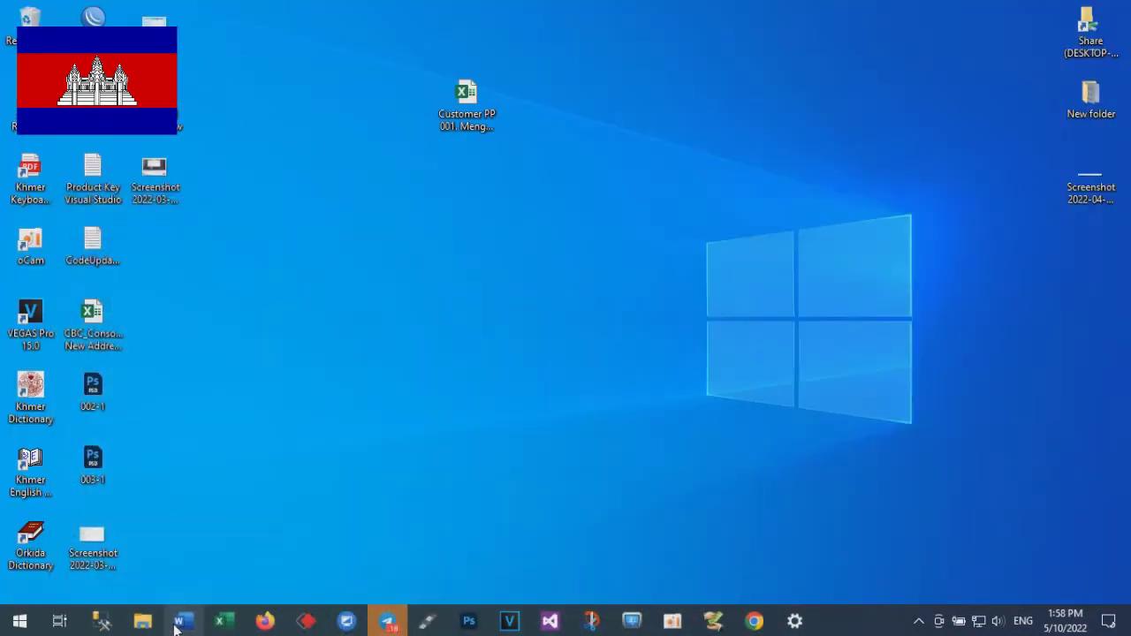
left_click(754, 621)
scroll(621, 363, "up", 5)
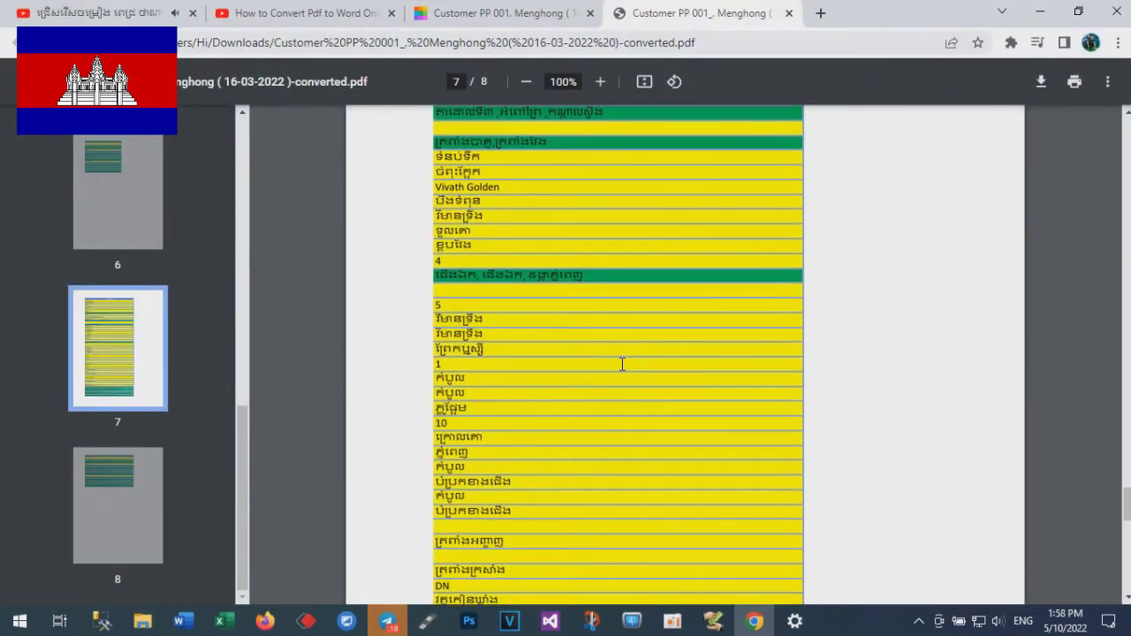
scroll(621, 363, "up", 4)
left_click(143, 622)
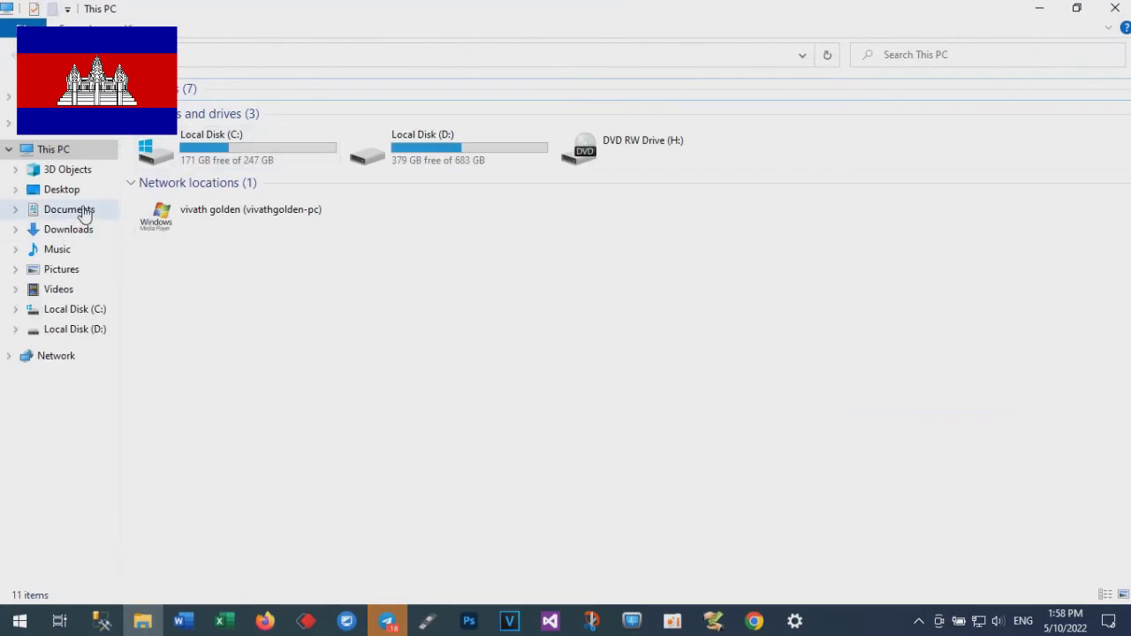
left_click(69, 209)
left_click(71, 230)
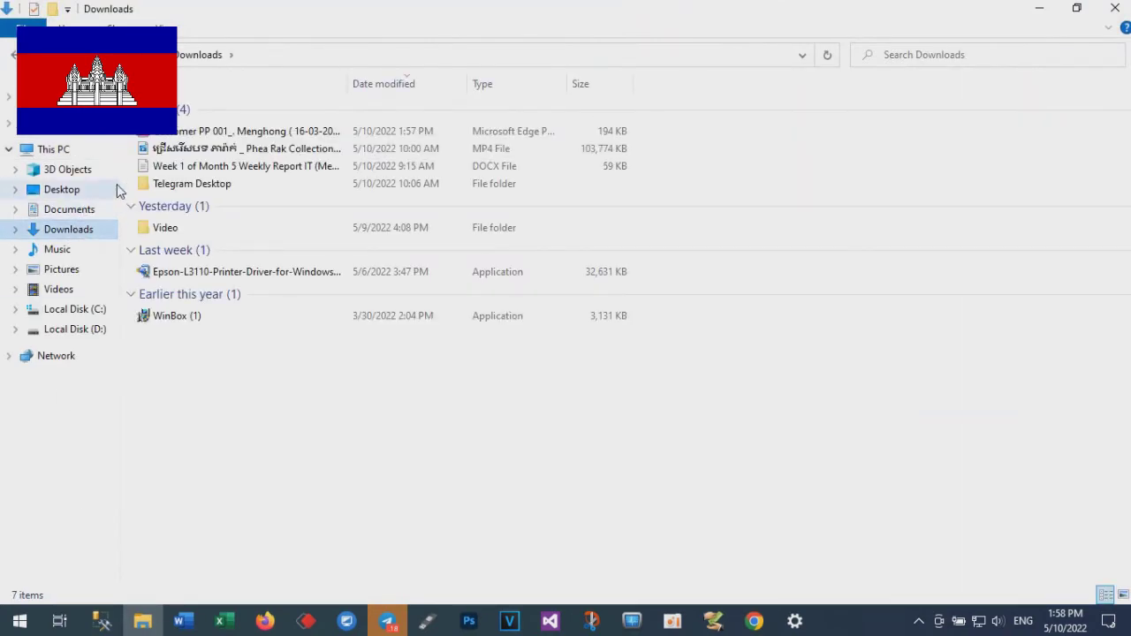
left_click(251, 136)
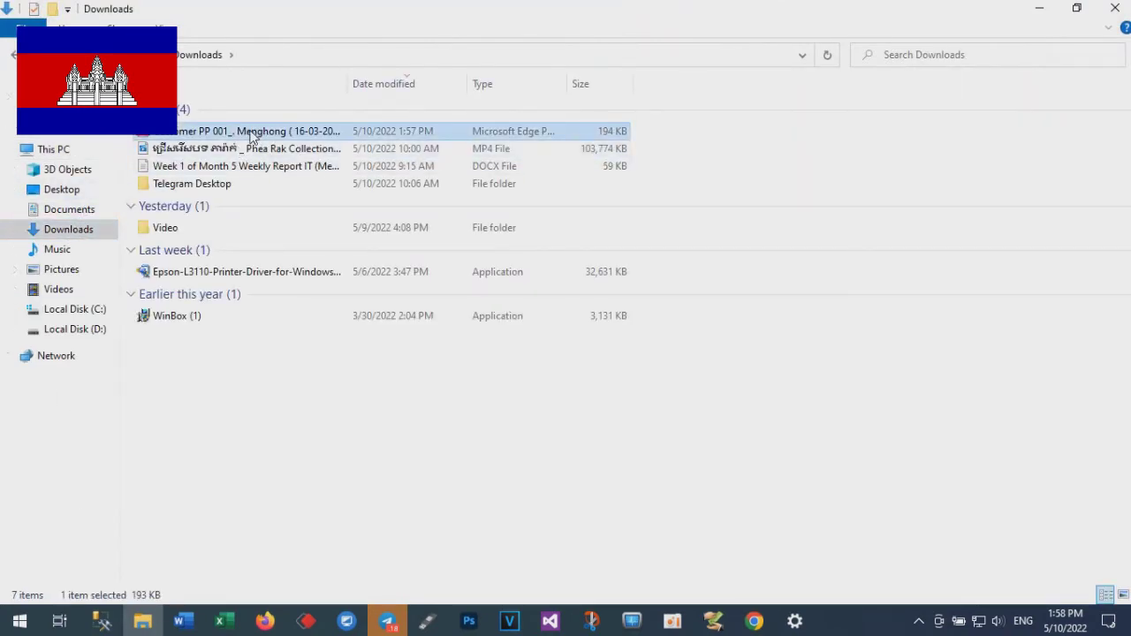
left_click(1043, 8)
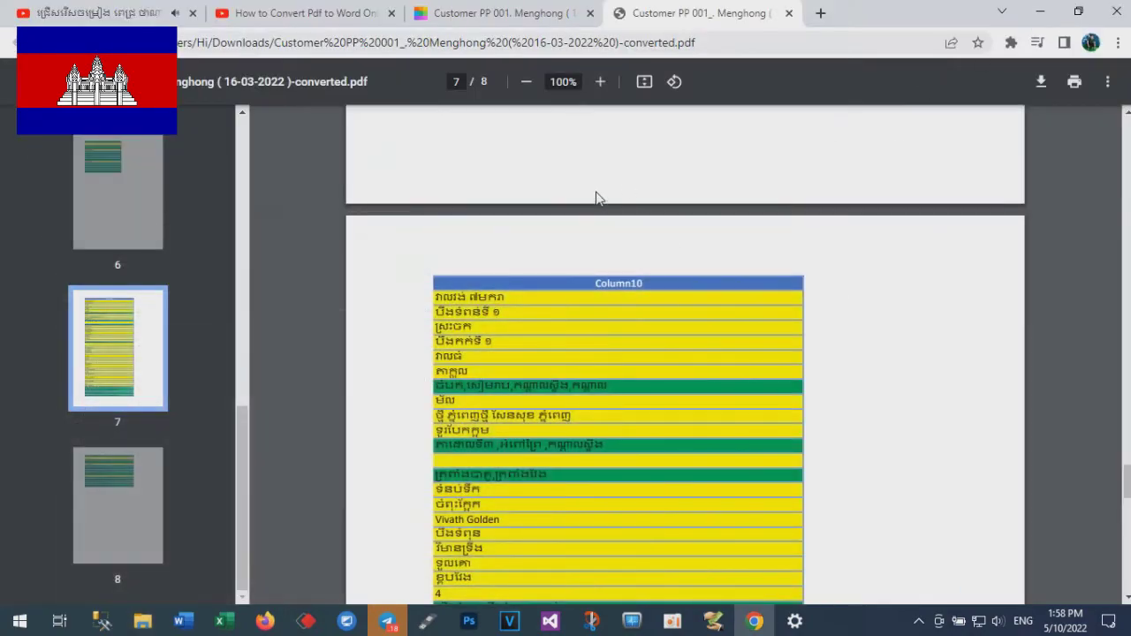
left_click(1041, 11)
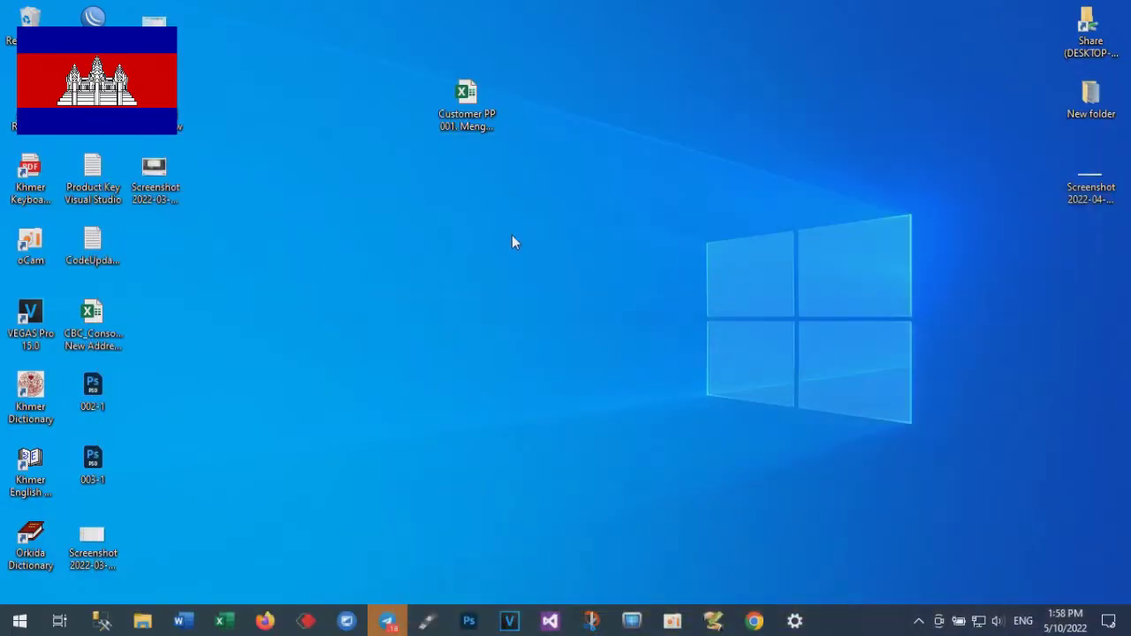
Step: Place the converted PDF beside the Excel file, refresh the desktop, and bring Chrome back
left_click_drag(169, 251, 599, 123)
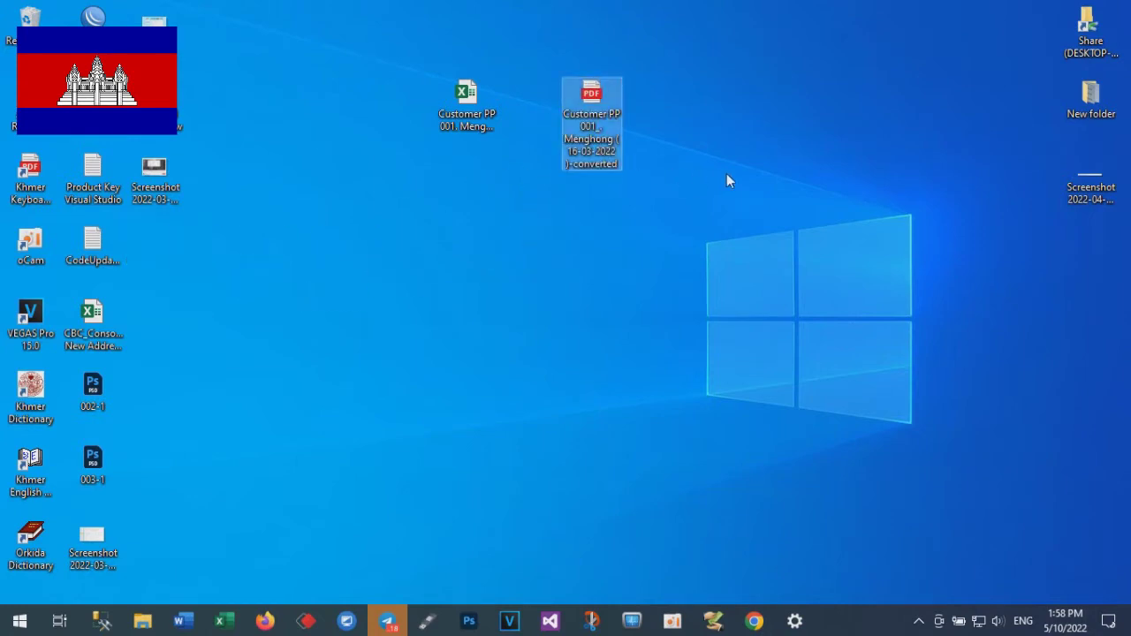
right_click(760, 146)
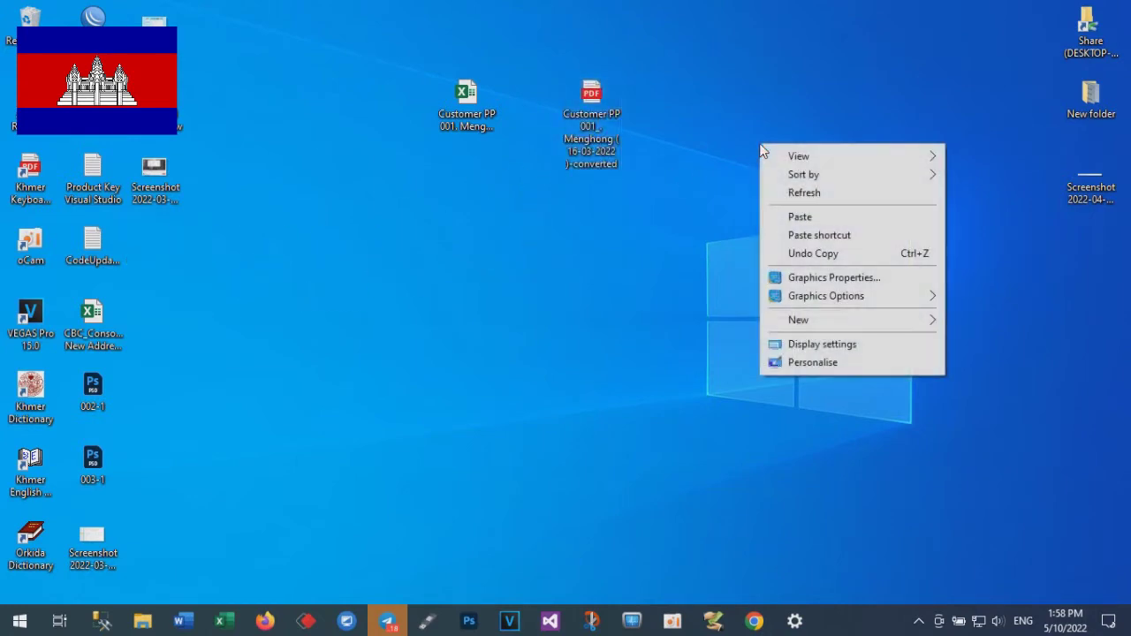
left_click(791, 190)
right_click(729, 161)
left_click(776, 210)
right_click(723, 176)
left_click(772, 227)
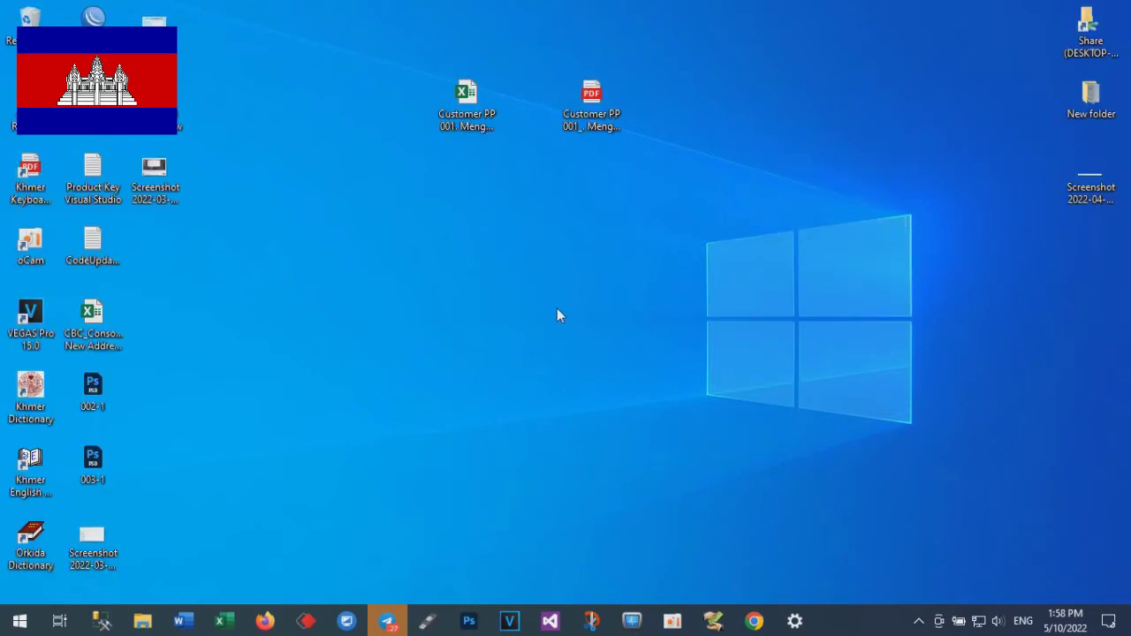
left_click(756, 618)
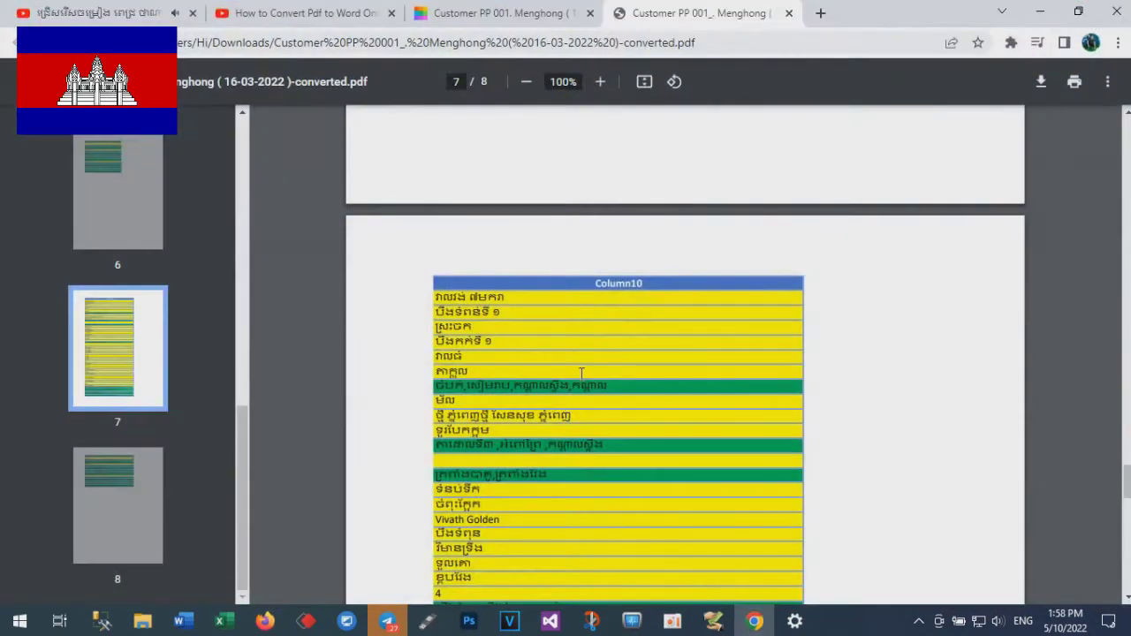
Step: Return to the Smallpdf editor tab and scroll the converted PDF to page 3's customer table
left_click(517, 13)
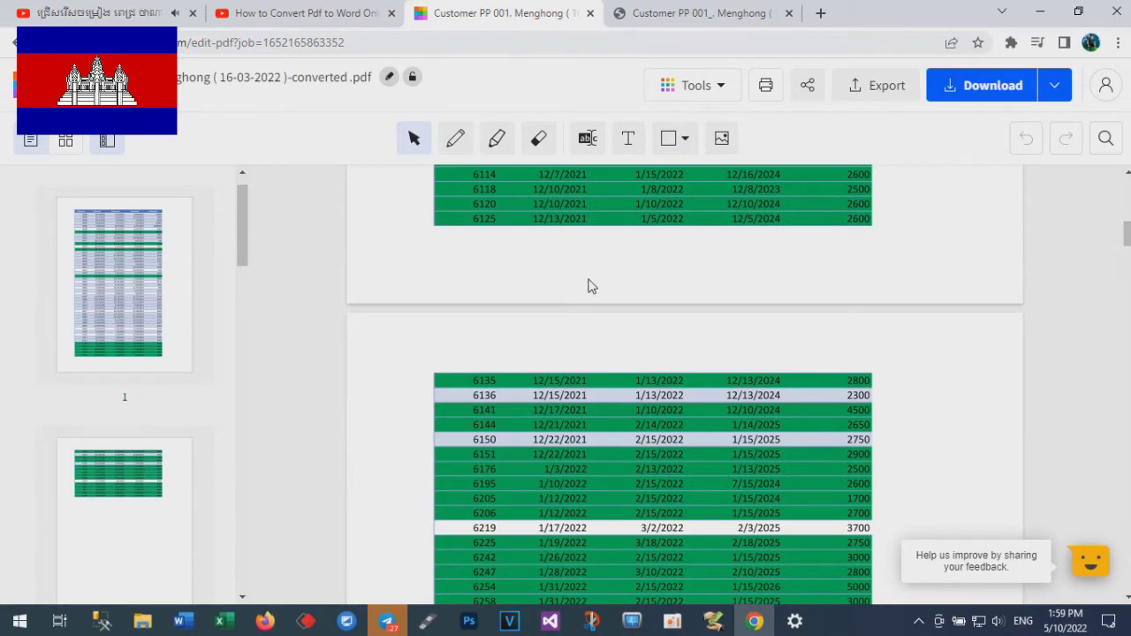
scroll(590, 283, "down", 5)
scroll(592, 285, "down", 1)
scroll(593, 285, "down", 5)
scroll(591, 277, "down", 4)
scroll(591, 277, "down", 4)
scroll(590, 283, "down", 3)
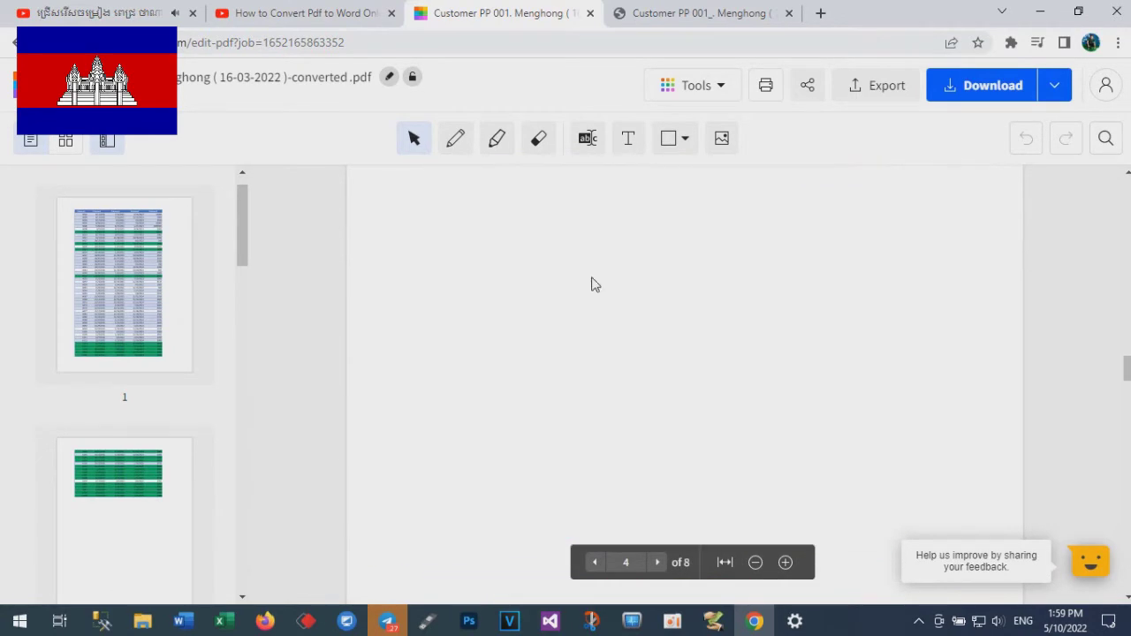
scroll(142, 402, "down", 3)
scroll(155, 393, "down", 3)
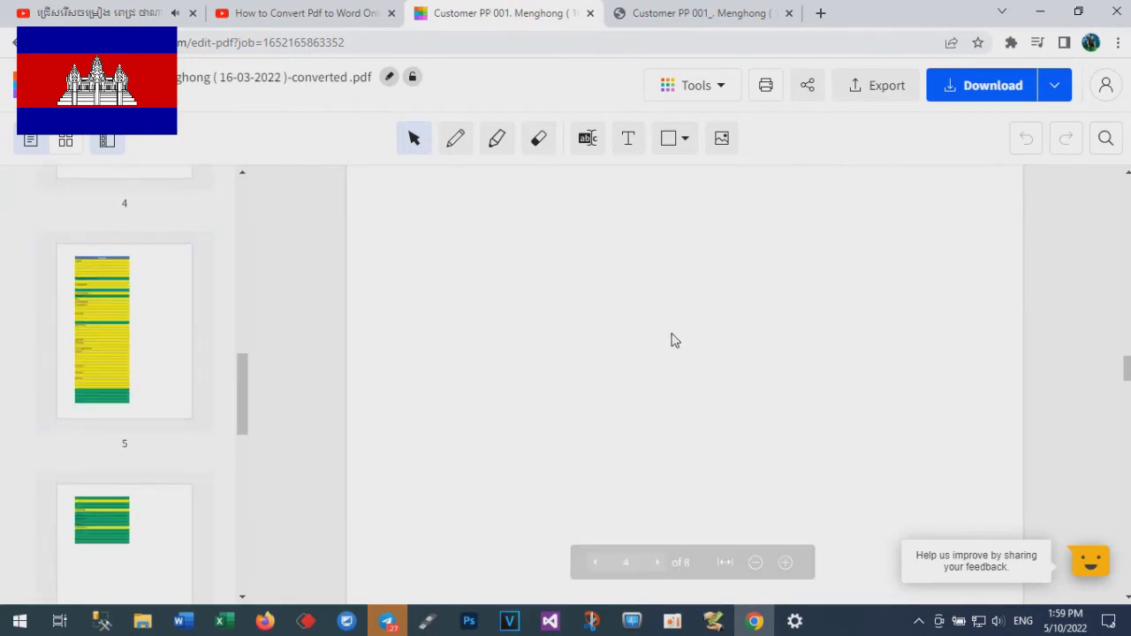
scroll(674, 334, "up", 3)
scroll(673, 332, "up", 2)
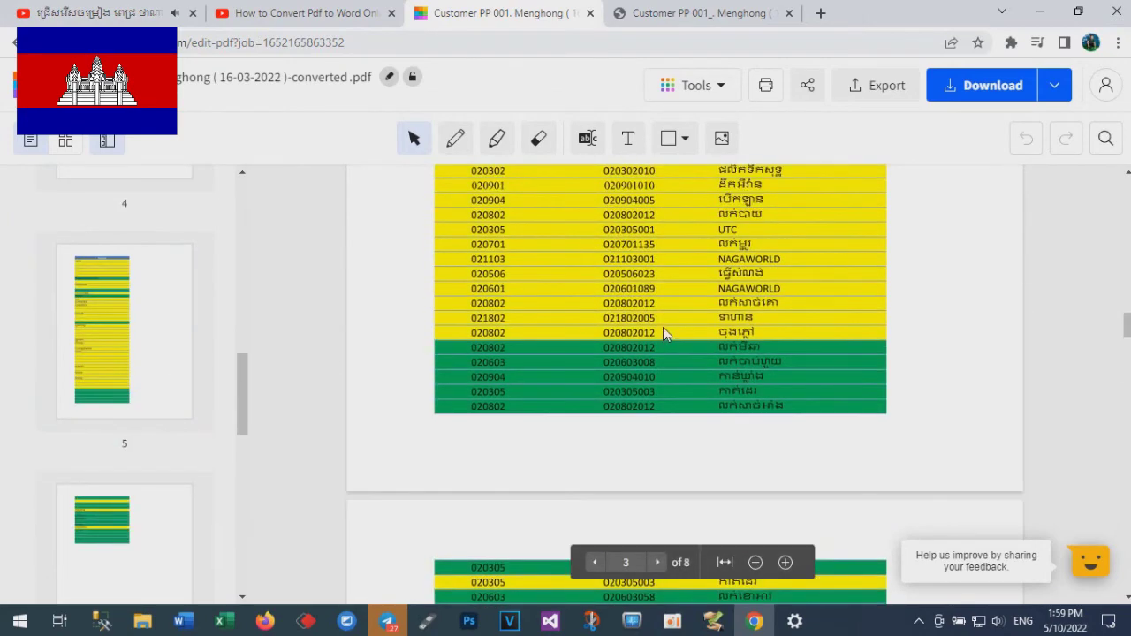
scroll(663, 327, "up", 2)
scroll(663, 327, "up", 1)
scroll(664, 327, "up", 2)
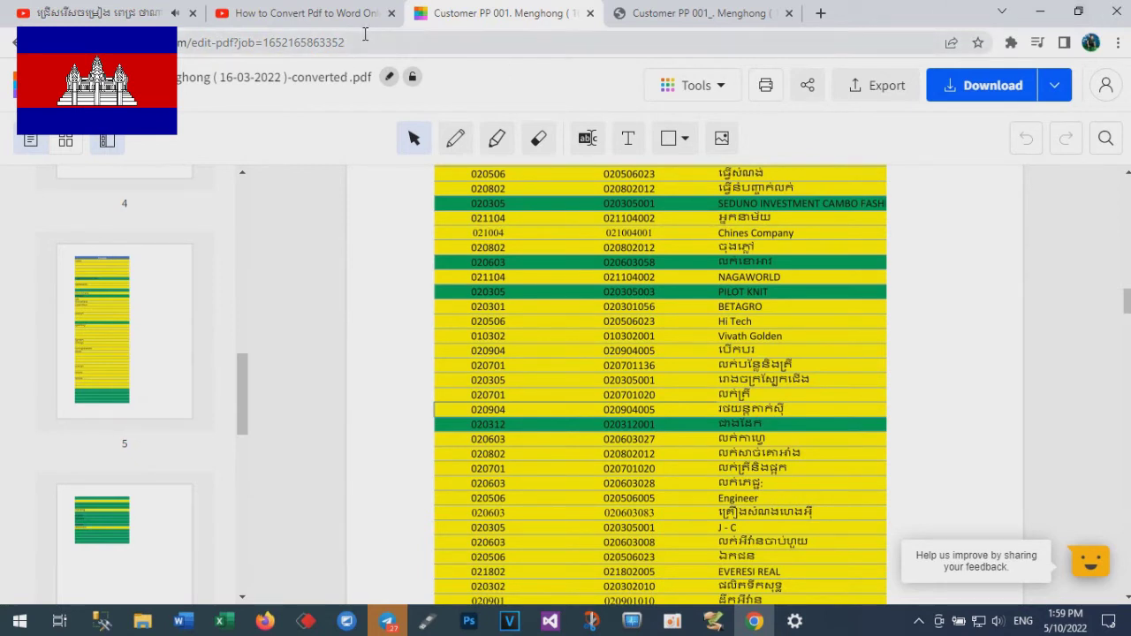
Step: Go back to Google's results, change the search to 'convert pdf to word', and open the first ad
left_click(12, 42)
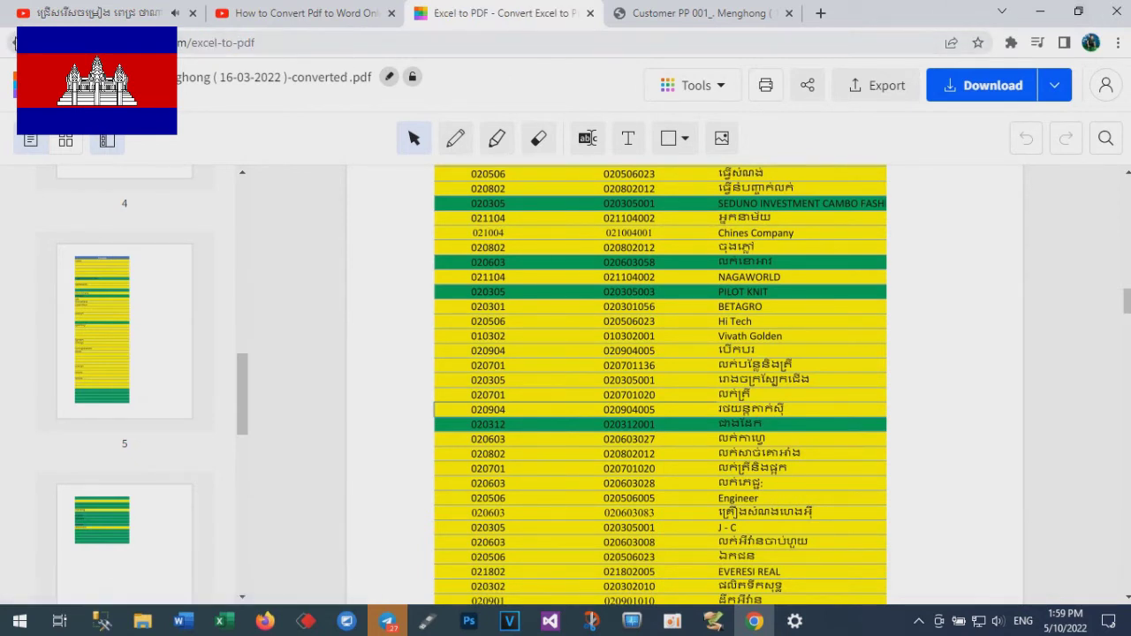
left_click(5, 52)
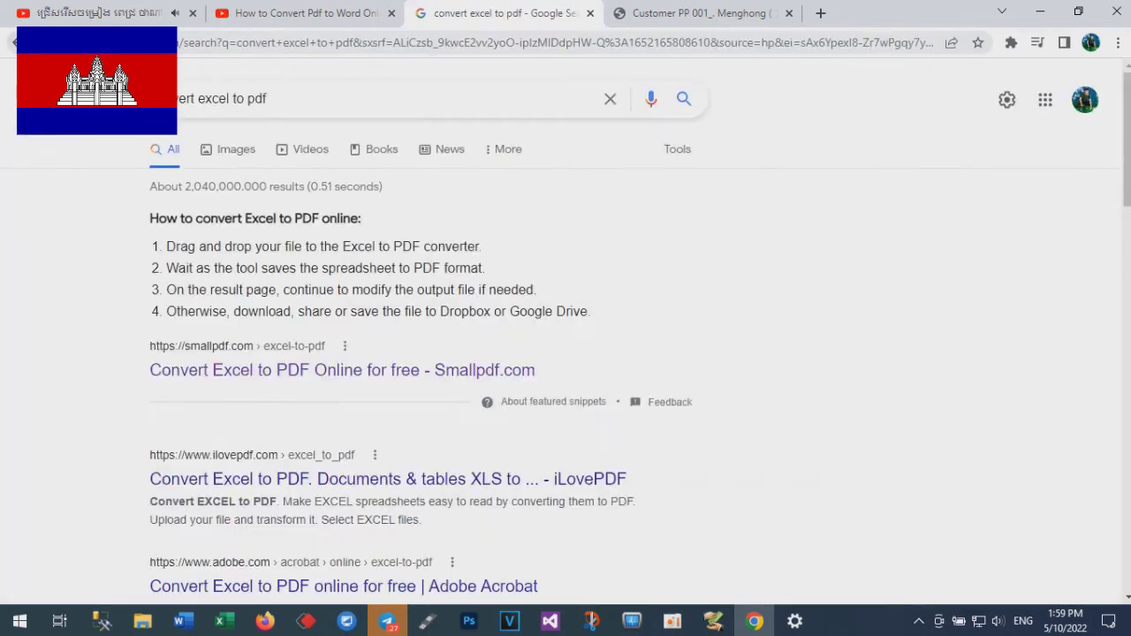
left_click(274, 99)
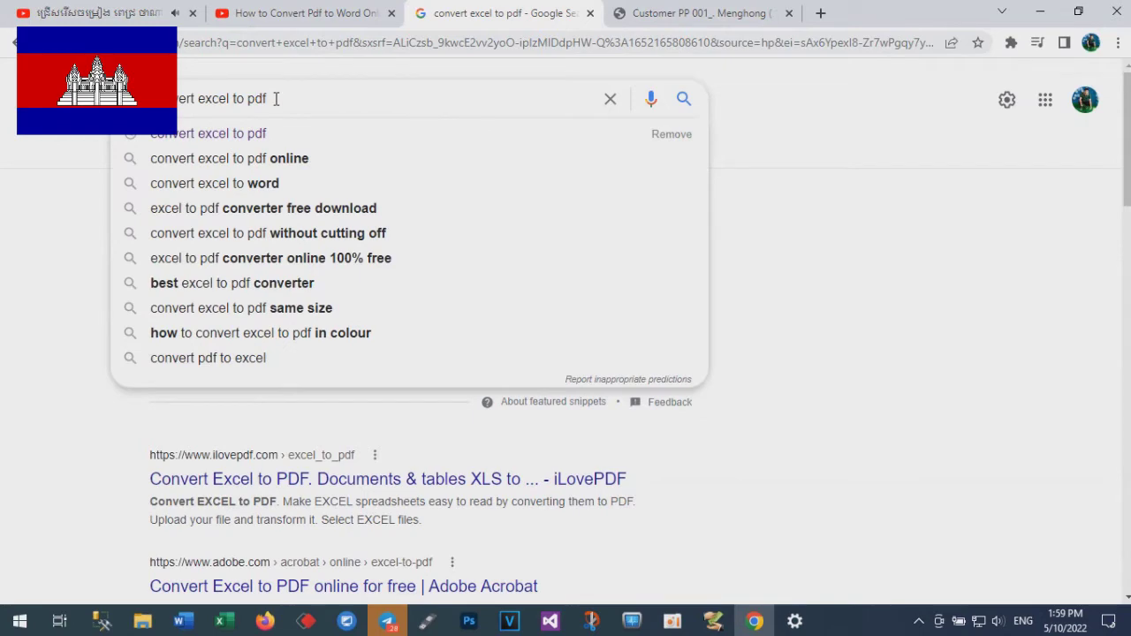
key("BackSpace")
key("BackSpace")
key("BackSpace")
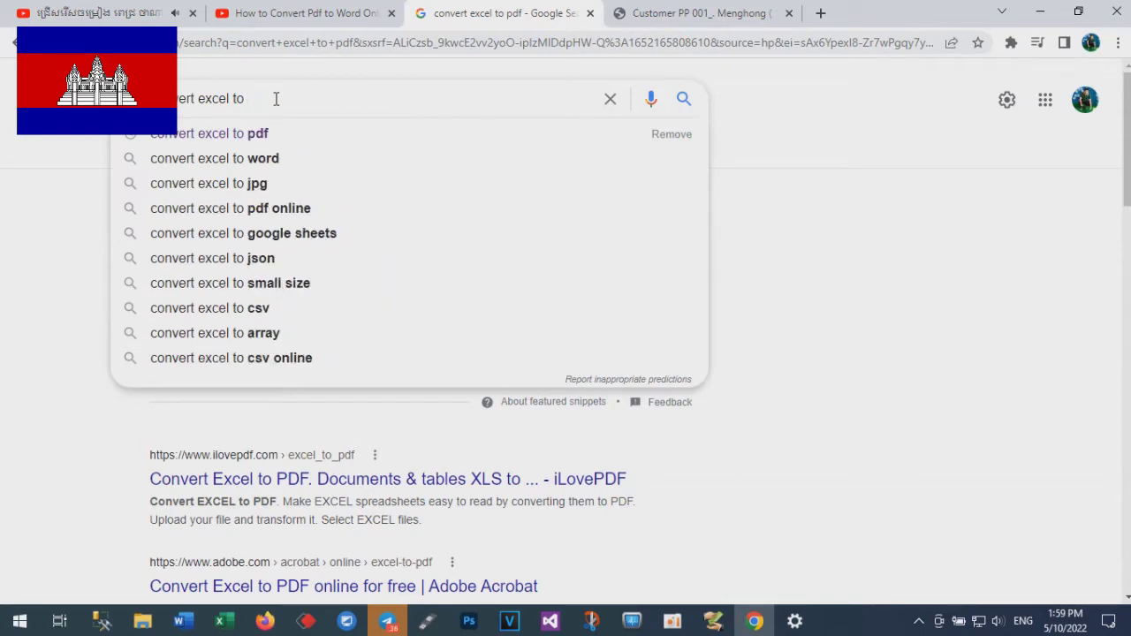
left_click(275, 159)
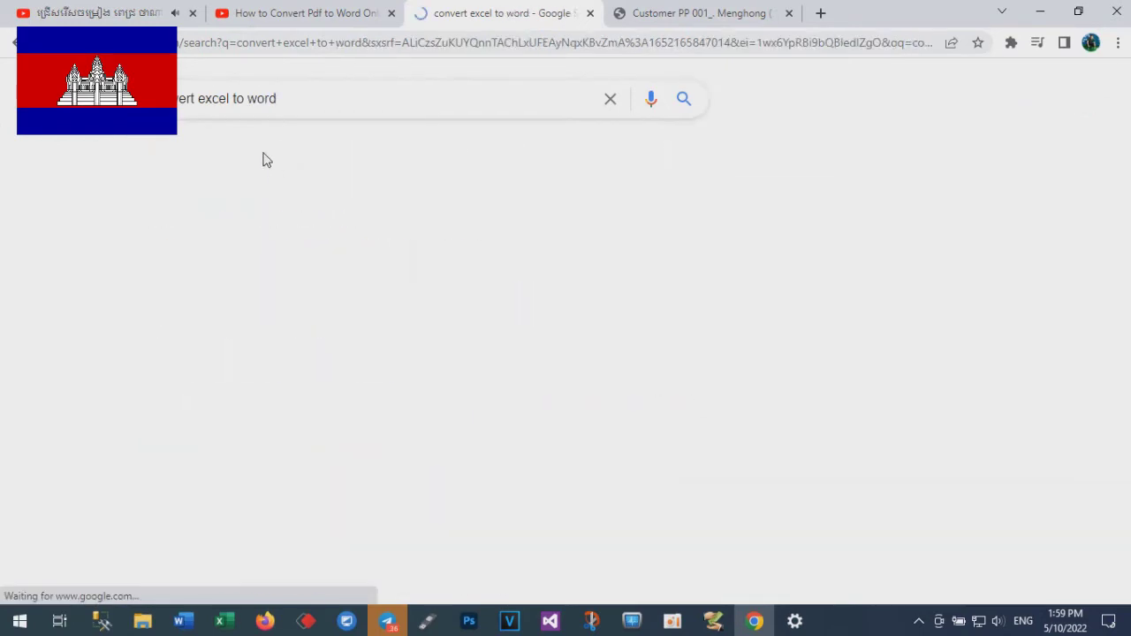
double_click(229, 97)
type("pdf")
key("Return")
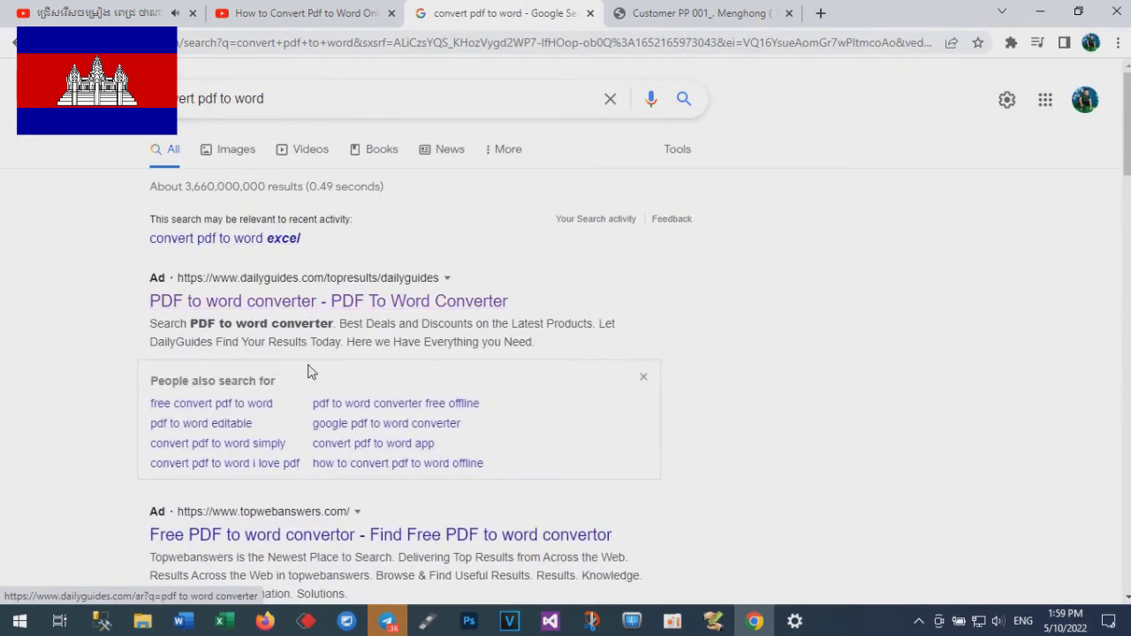
left_click(324, 302)
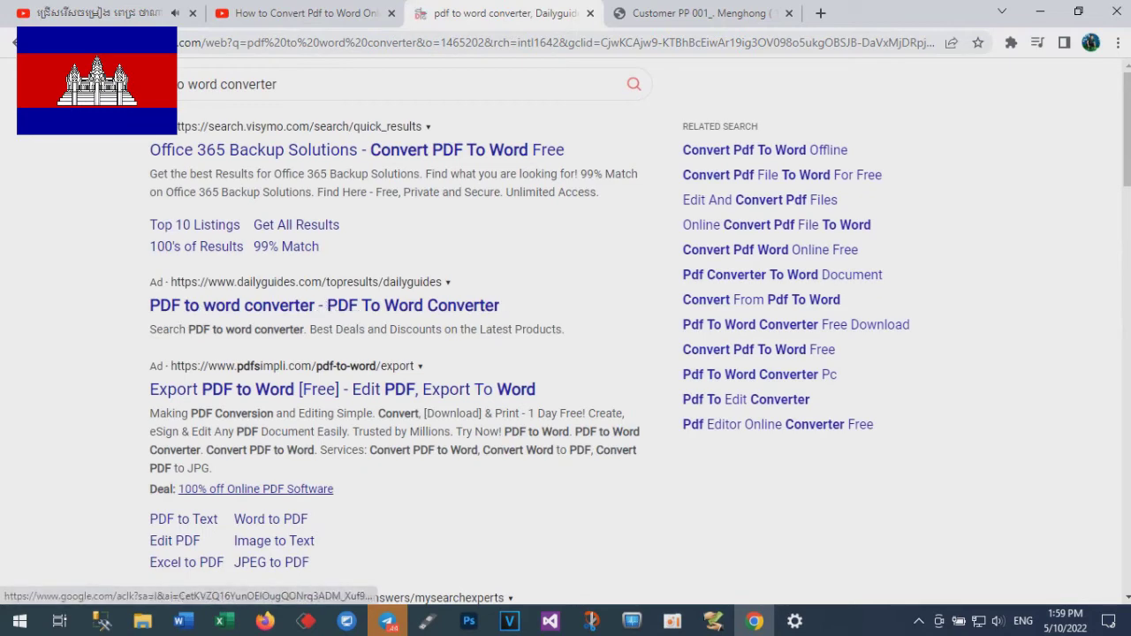
Step: Reach PDFSimpli's PDF to Word converter page through the topwebanswers listing
left_click(16, 42)
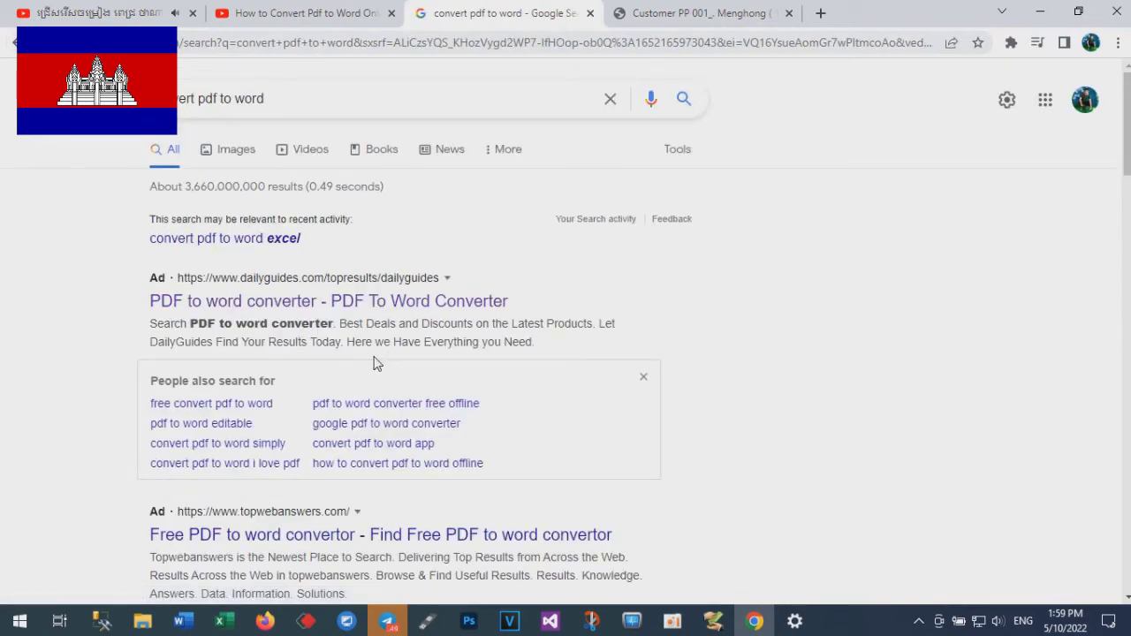
scroll(371, 362, "down", 3)
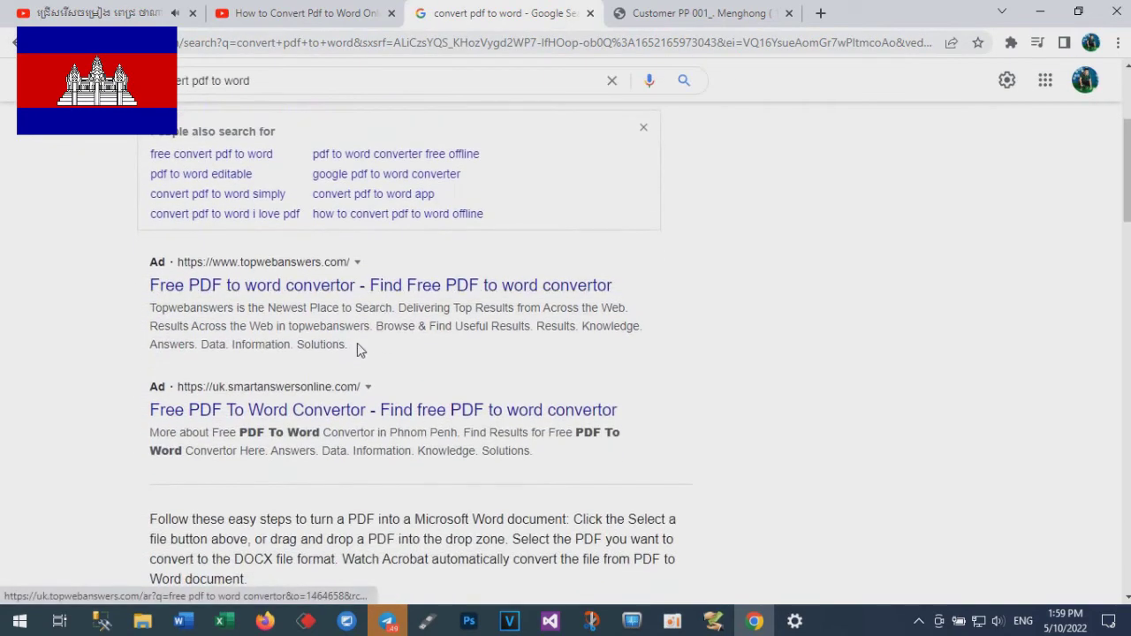
left_click(325, 285)
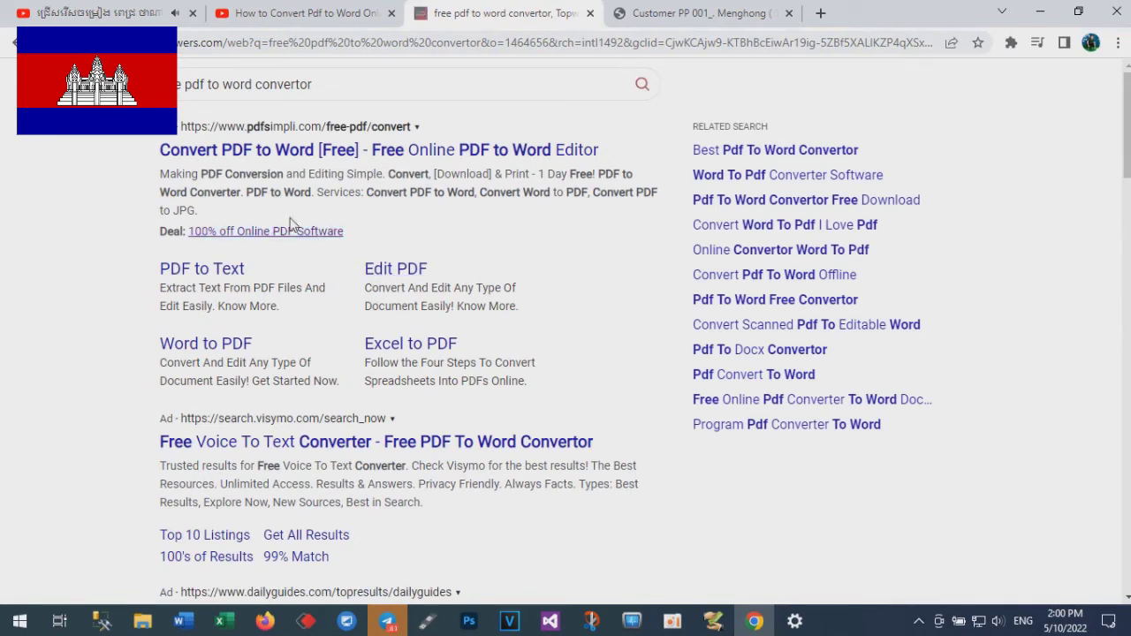
left_click(331, 159)
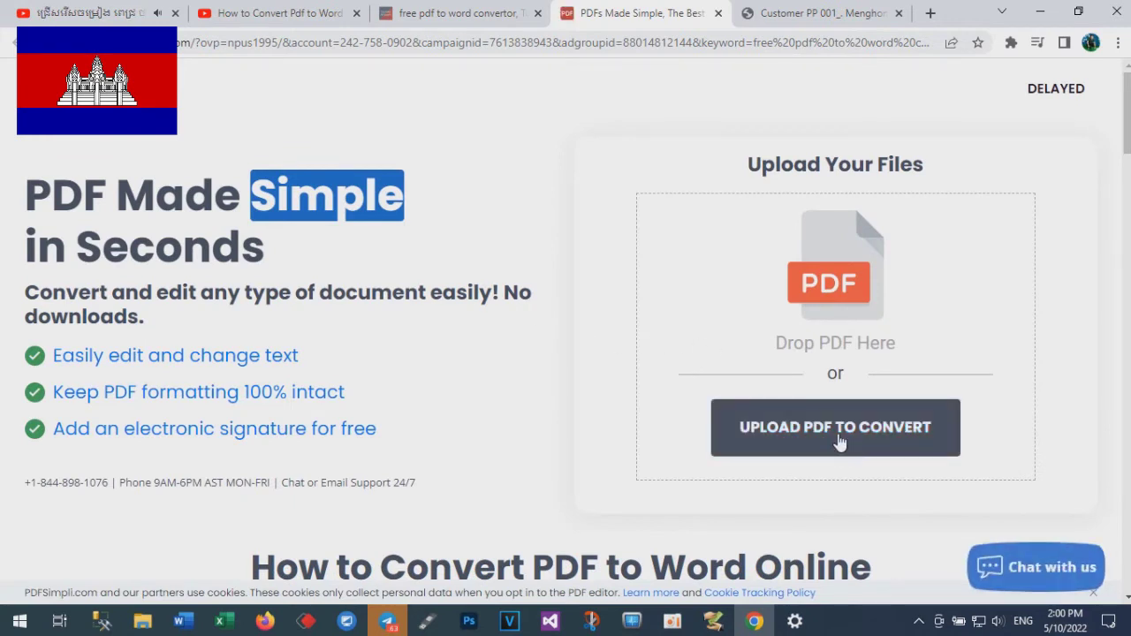
left_click(835, 432)
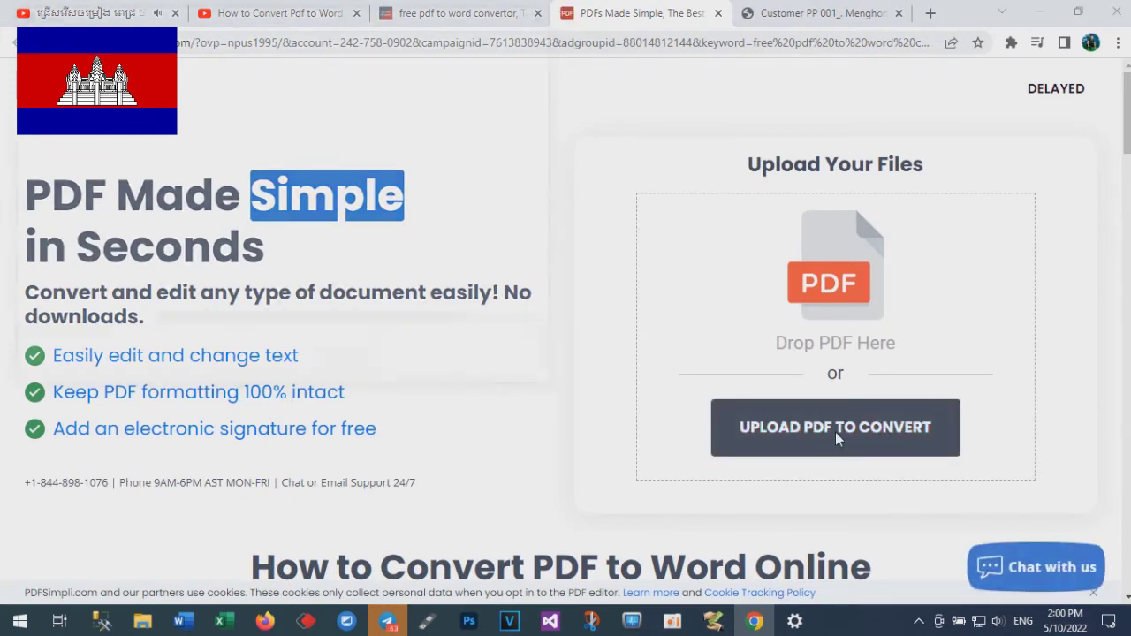
Step: Upload the converted customer PDF from the Desktop to PDFSimpli and dismiss the welcome steps
left_click(249, 139)
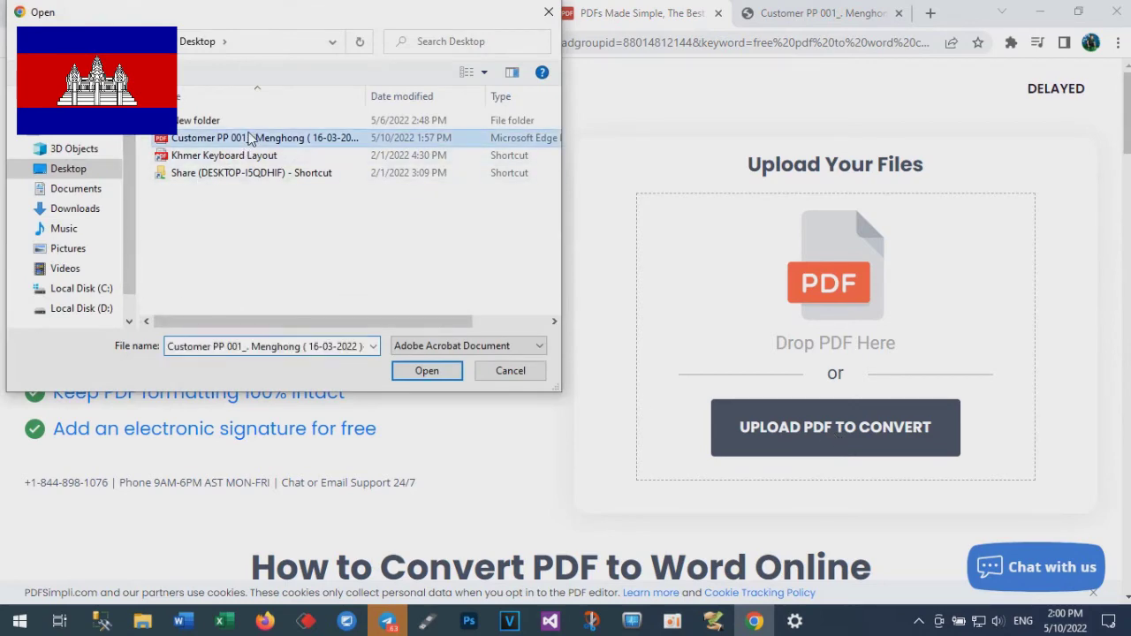
left_click(416, 371)
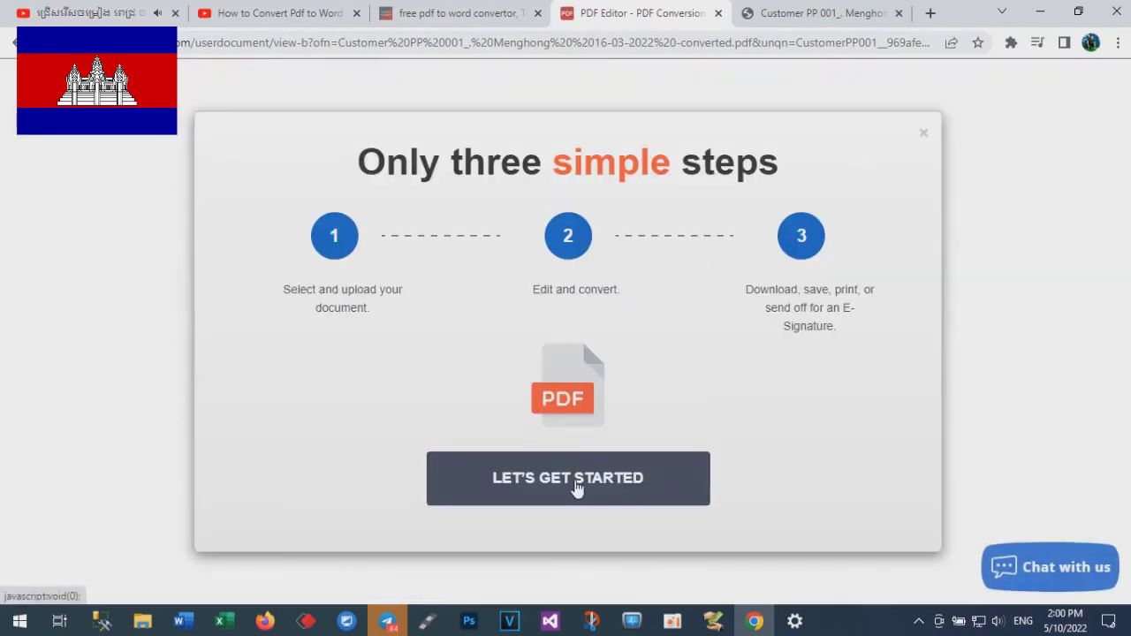
left_click(574, 476)
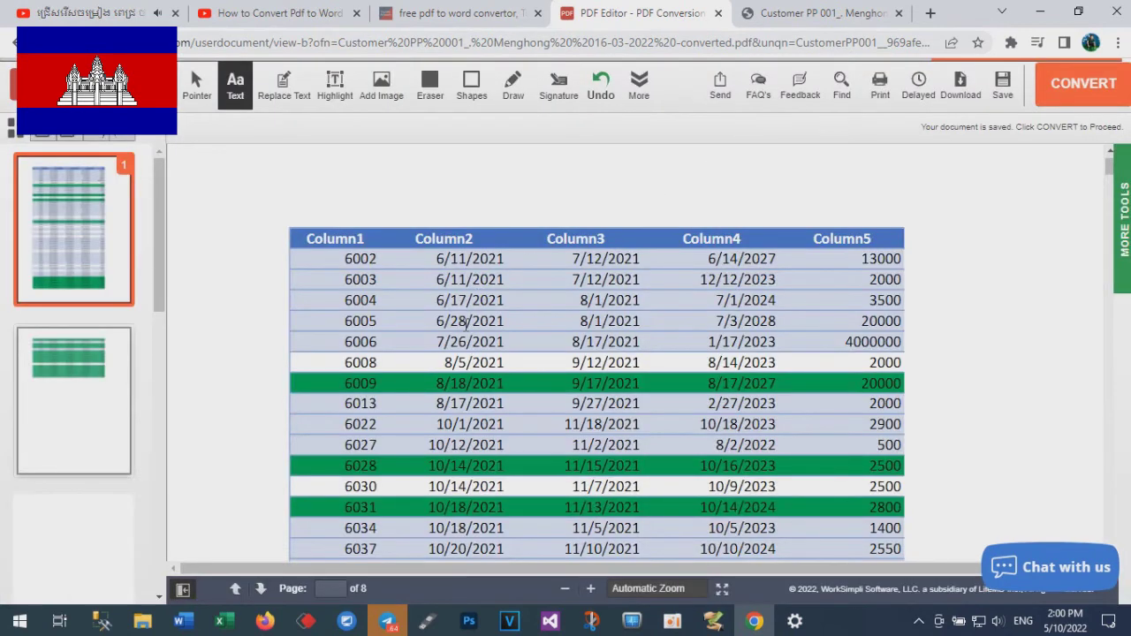
Step: Scroll through pages 1 to 5 in PDFSimpli, then return to the downloaded PDF's viewer tab
scroll(537, 279, "down", 3)
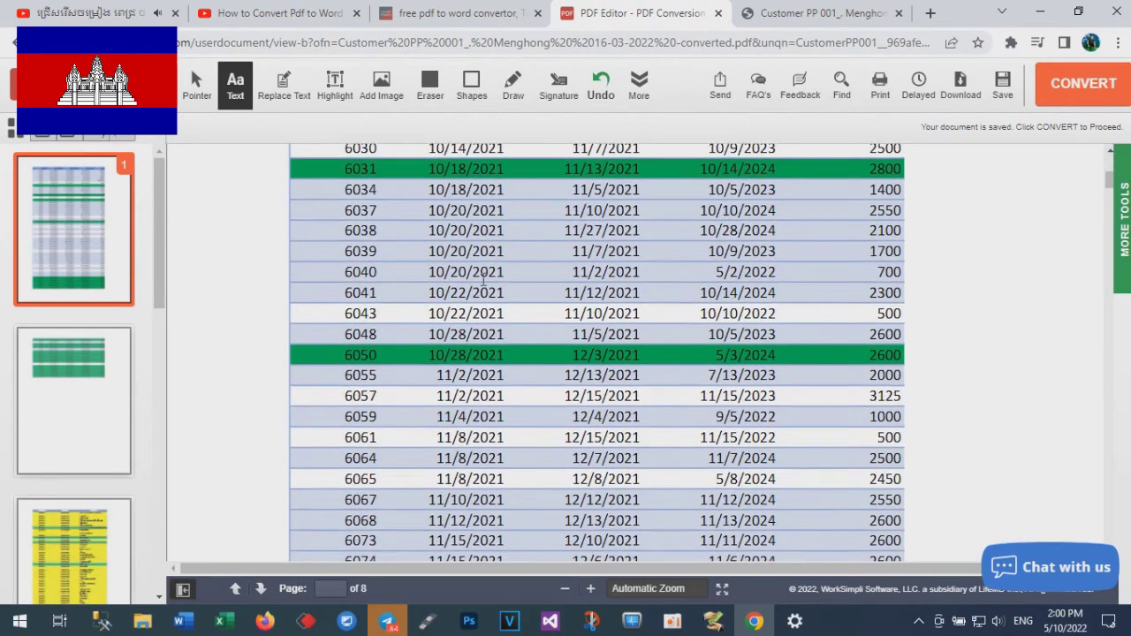
scroll(488, 277, "down", 5)
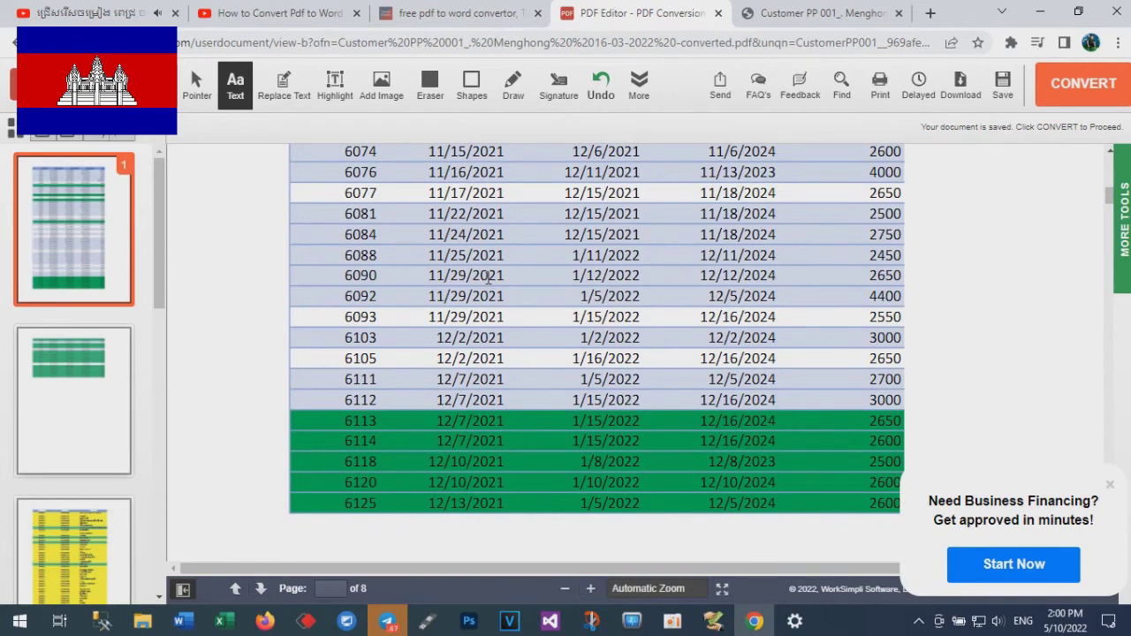
scroll(512, 280, "down", 5)
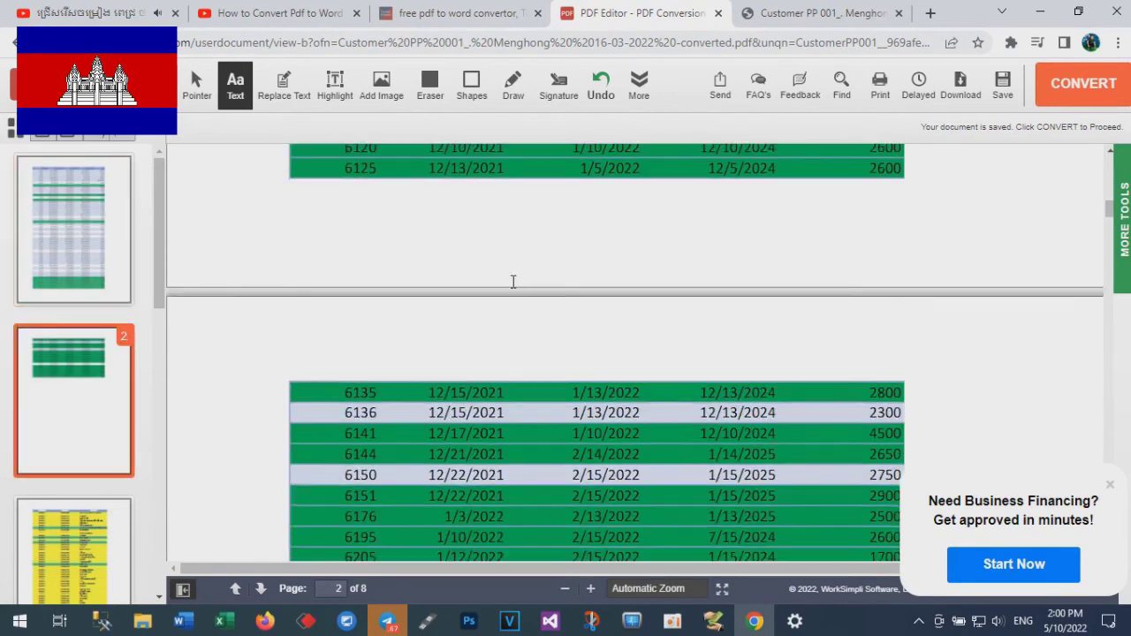
scroll(512, 285, "down", 3)
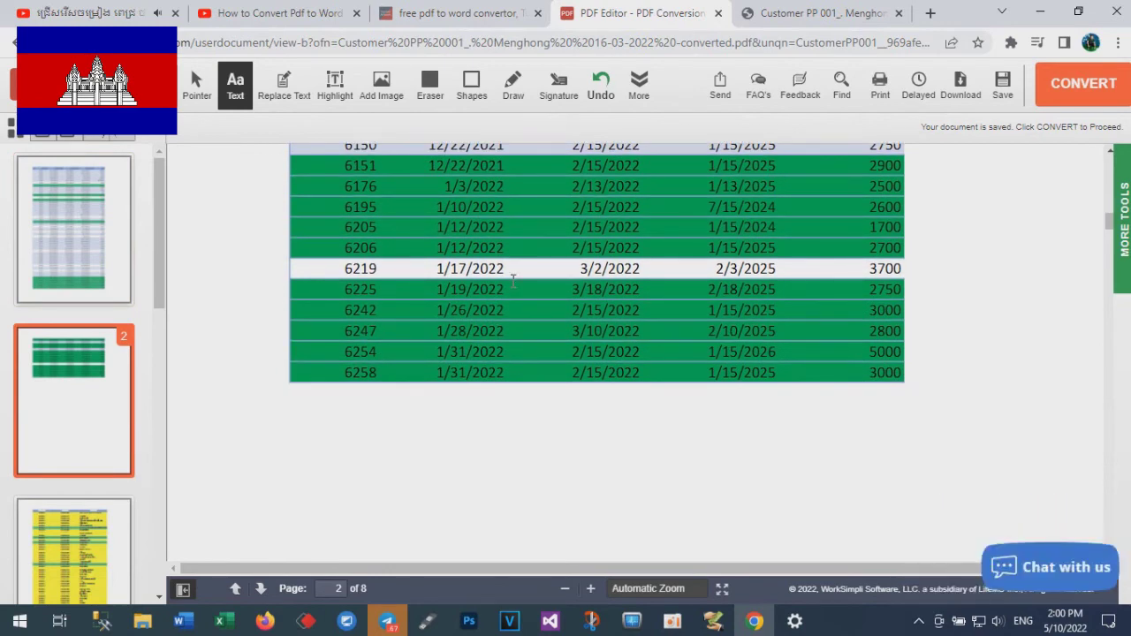
scroll(513, 280, "down", 7)
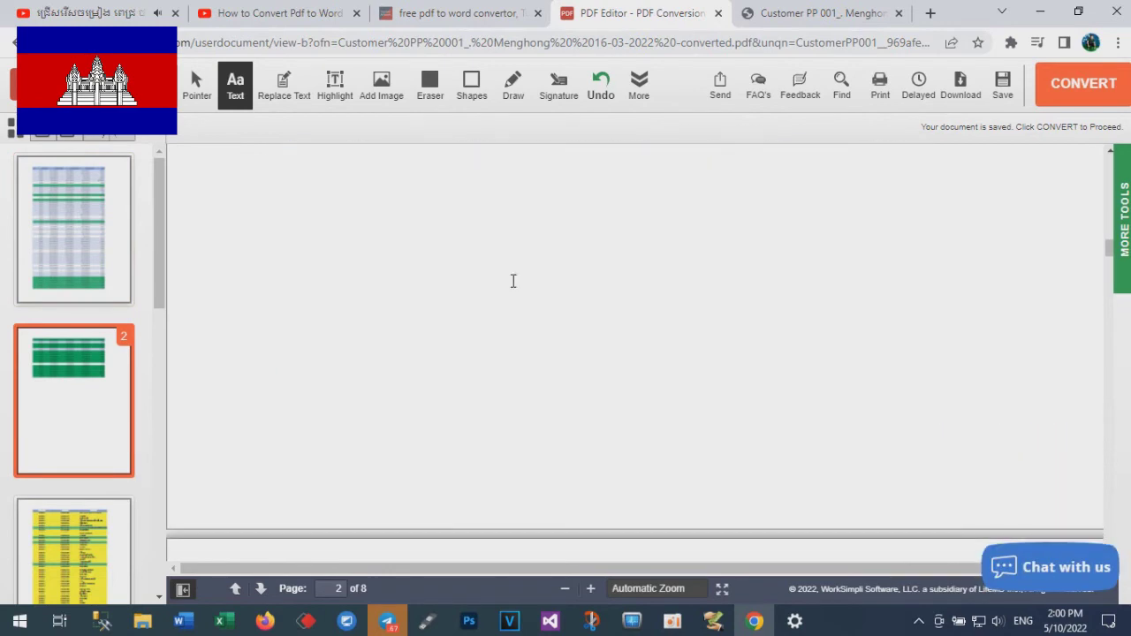
scroll(513, 280, "down", 5)
scroll(512, 280, "down", 3)
scroll(512, 280, "down", 2)
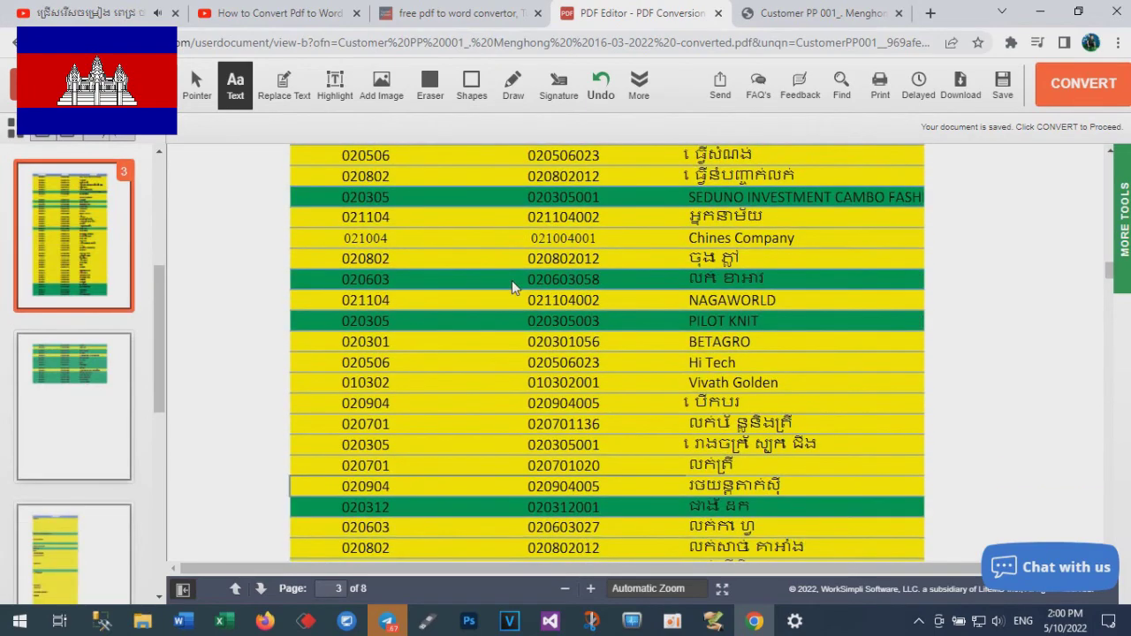
scroll(512, 280, "down", 3)
scroll(512, 280, "down", 1)
scroll(517, 280, "down", 5)
scroll(523, 281, "down", 4)
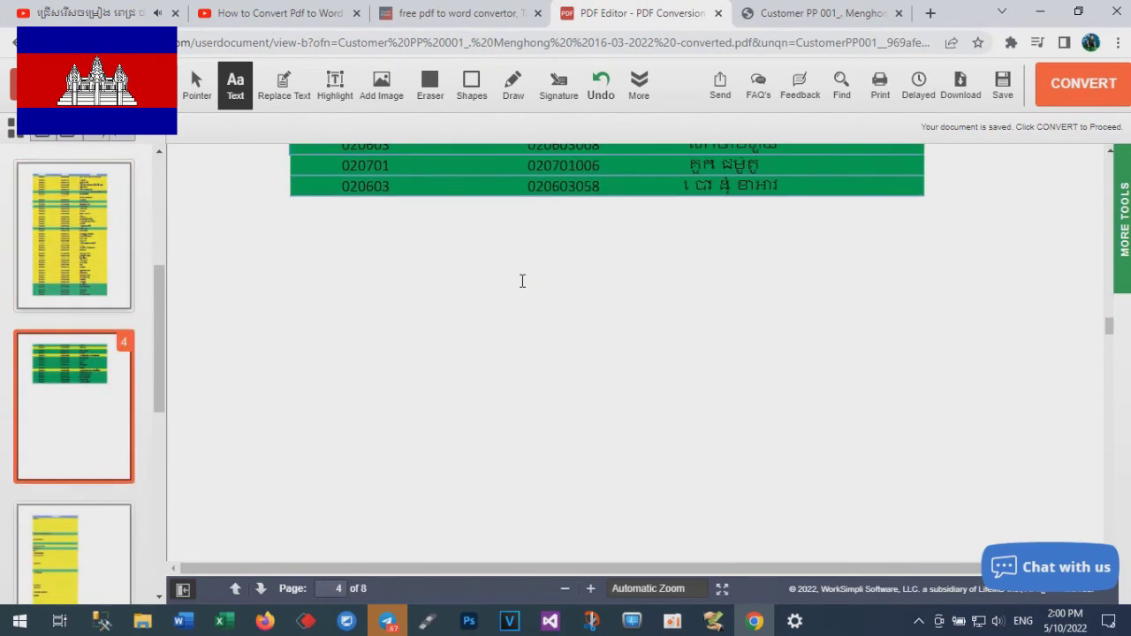
scroll(521, 288, "down", 3)
scroll(521, 288, "down", 1)
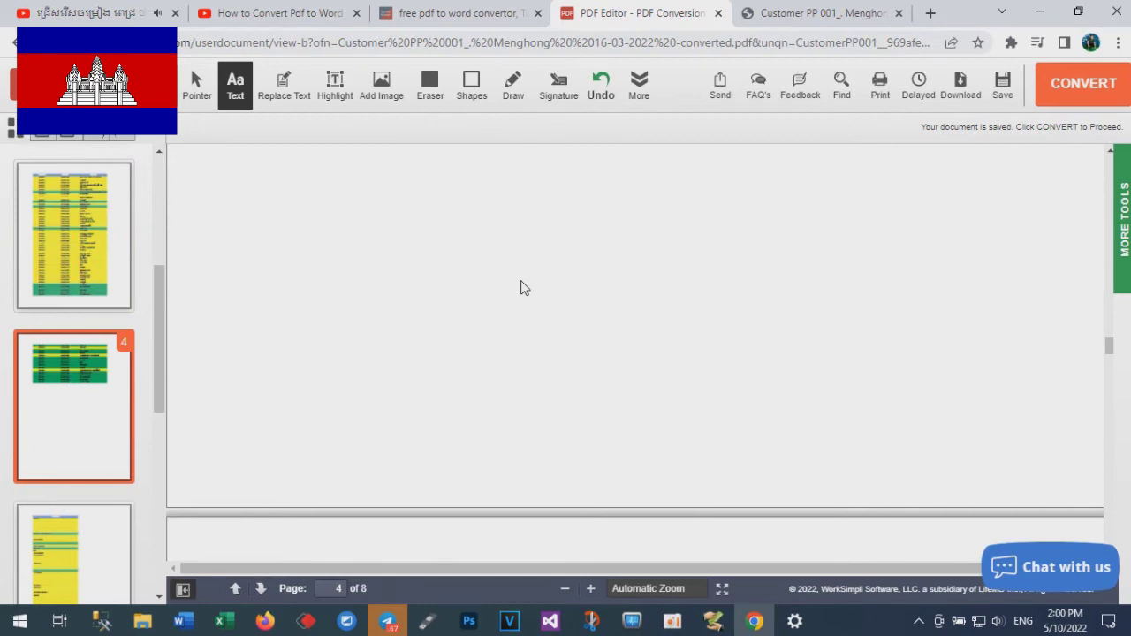
scroll(522, 288, "down", 4)
scroll(522, 288, "down", 2)
scroll(521, 288, "up", 3)
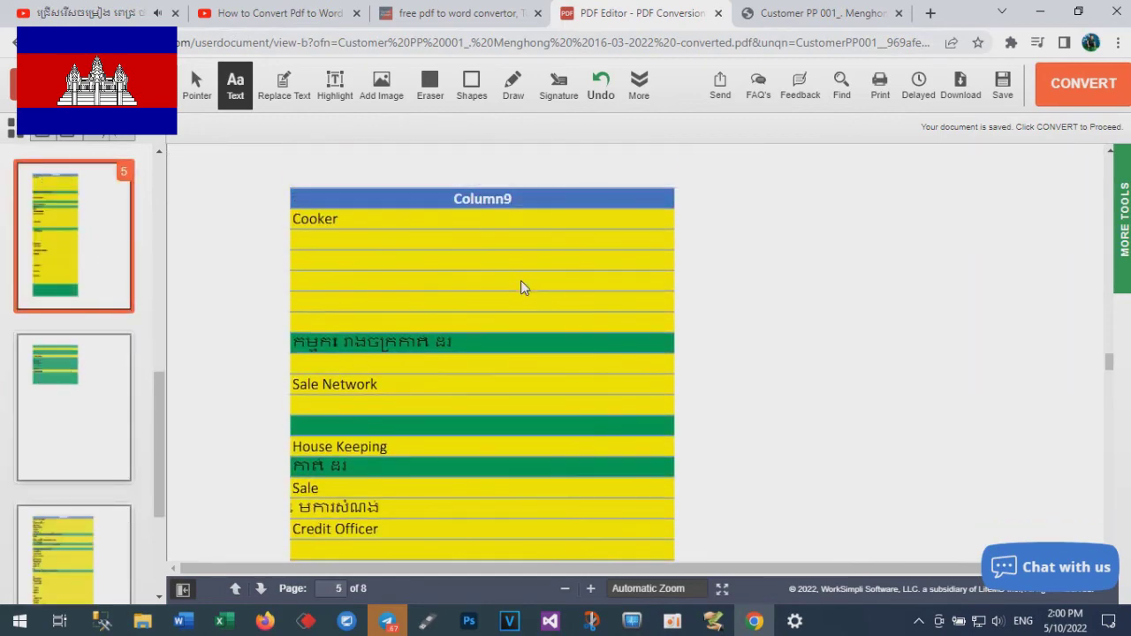
scroll(521, 288, "down", 4)
scroll(520, 287, "down", 5)
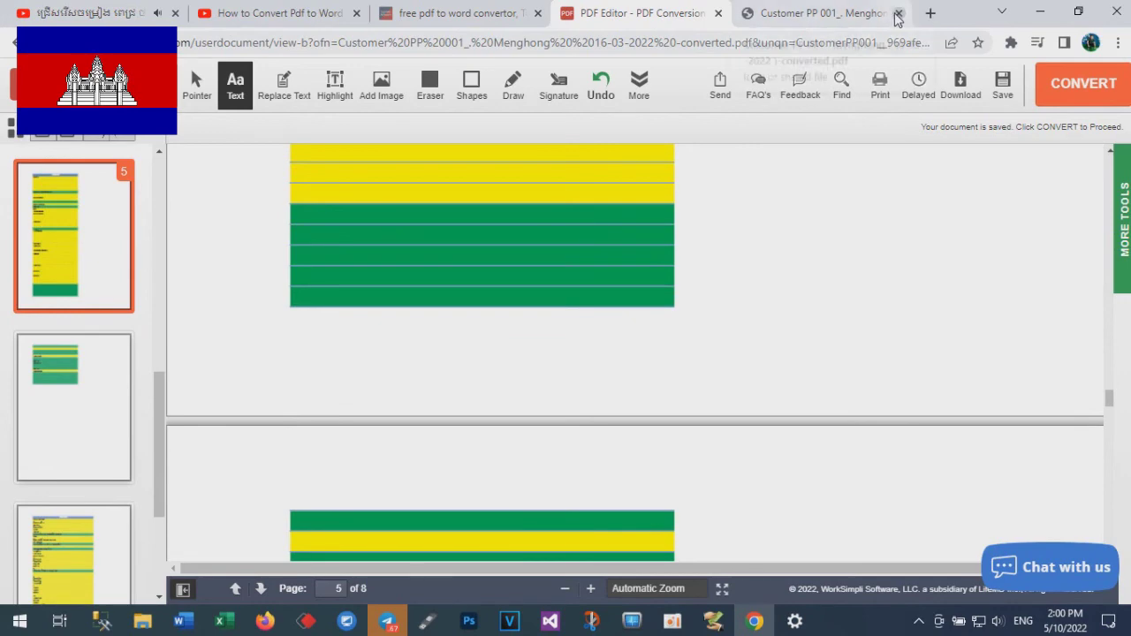
left_click(815, 19)
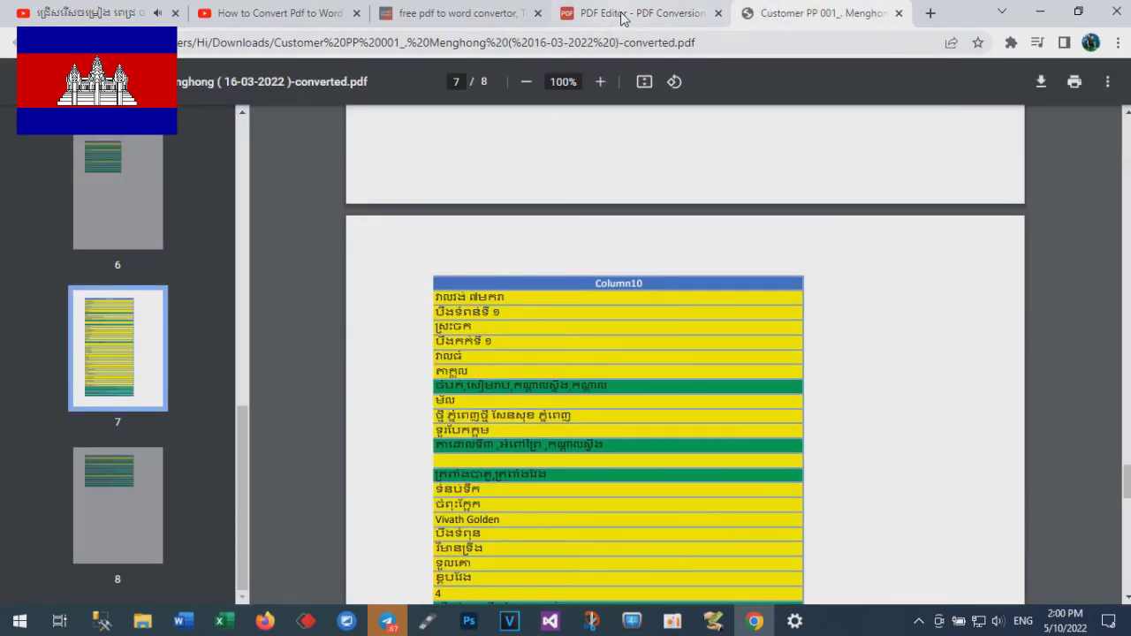
Step: Return to the PDF viewer tab, minimize Chrome, and refresh the desktop
left_click(618, 16)
left_click(1041, 12)
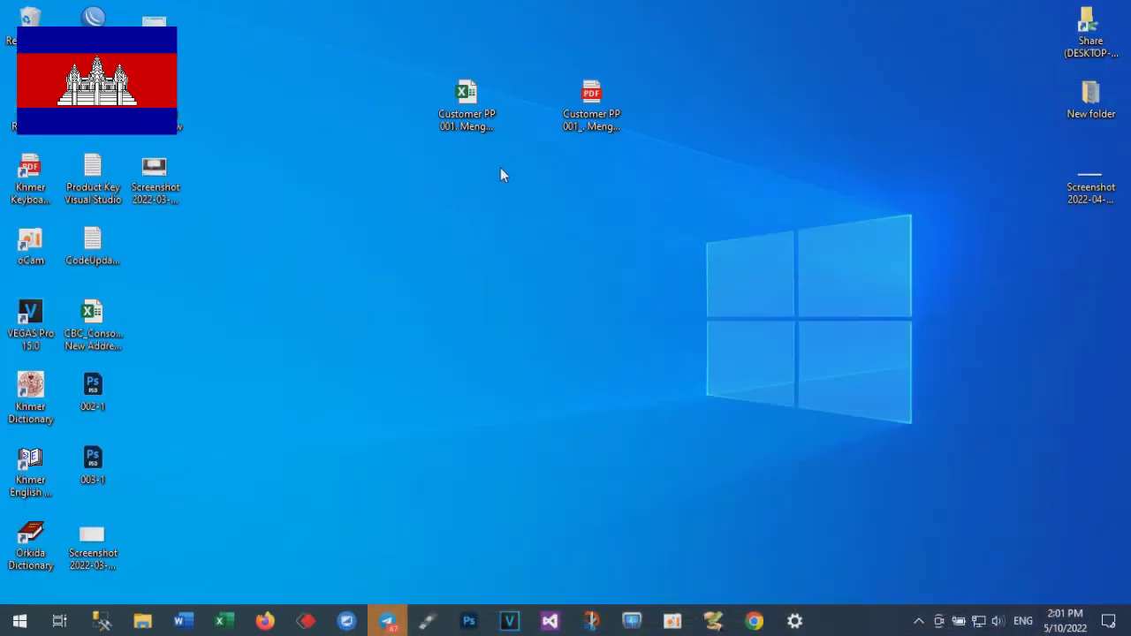
right_click(364, 230)
left_click(419, 277)
Step: Refresh the desktop once more and bring the screen recorder window back up
right_click(406, 221)
left_click(474, 273)
left_click(673, 621)
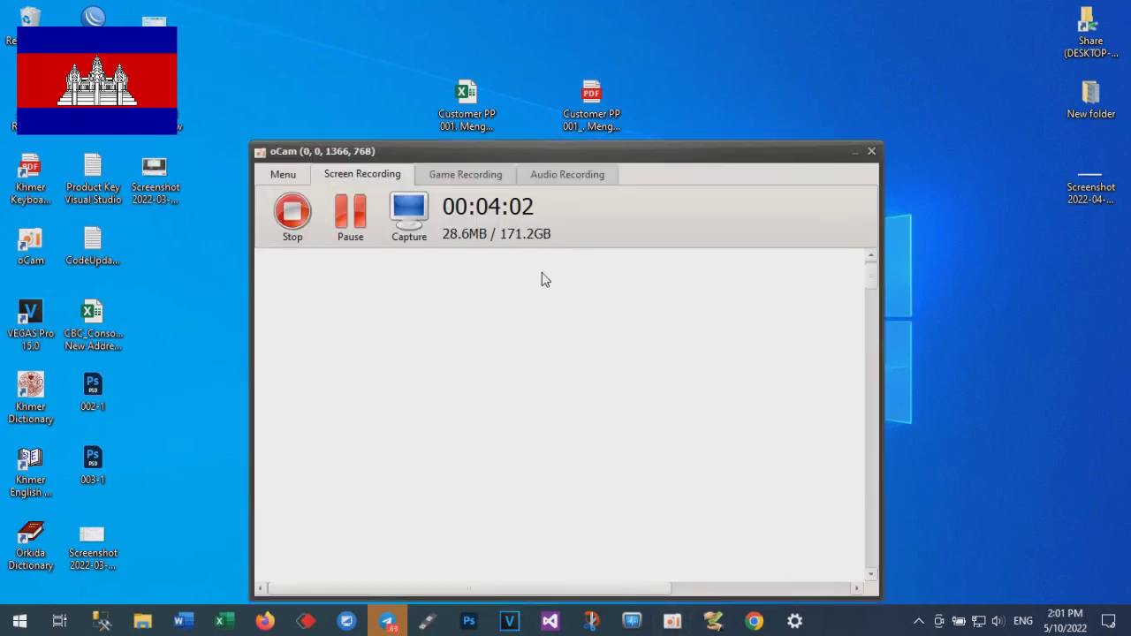